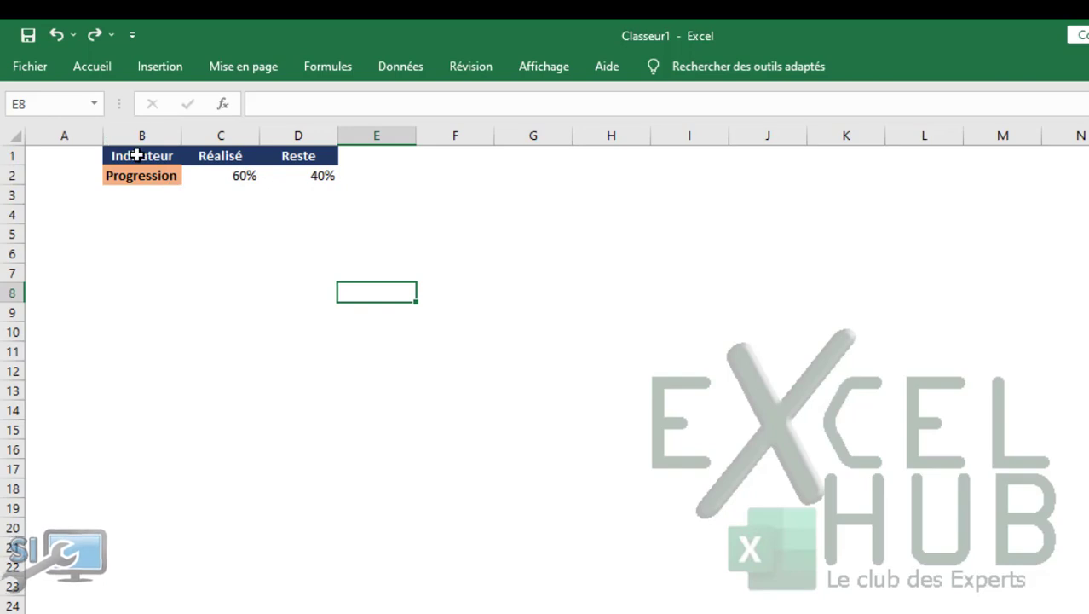
- Set the Réalisé value of the Progression indicator in C2 to 30%
click(139, 161)
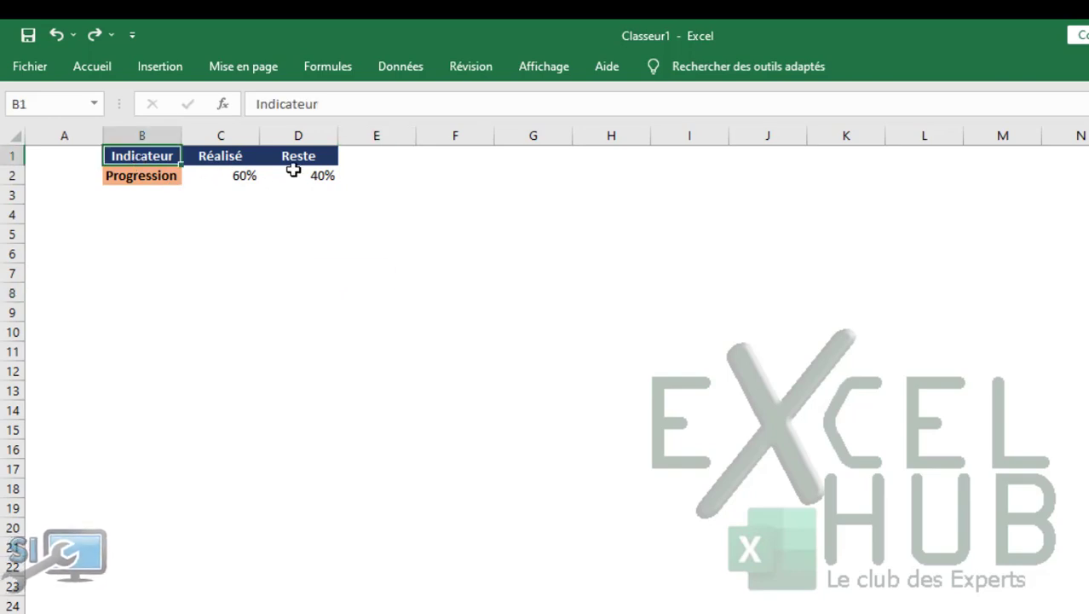
click(160, 175)
click(243, 176)
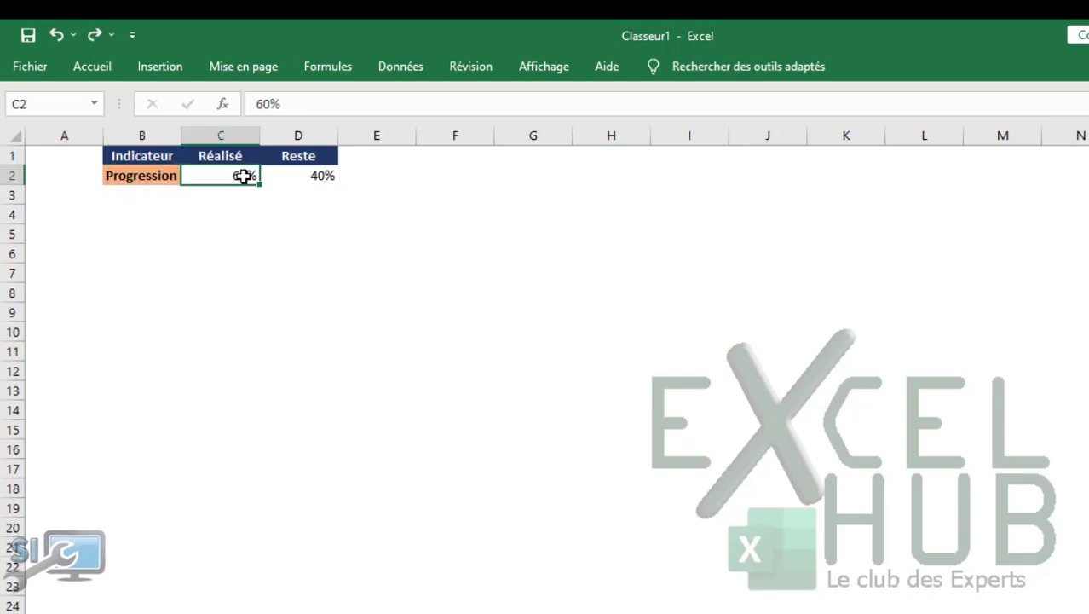
click(303, 181)
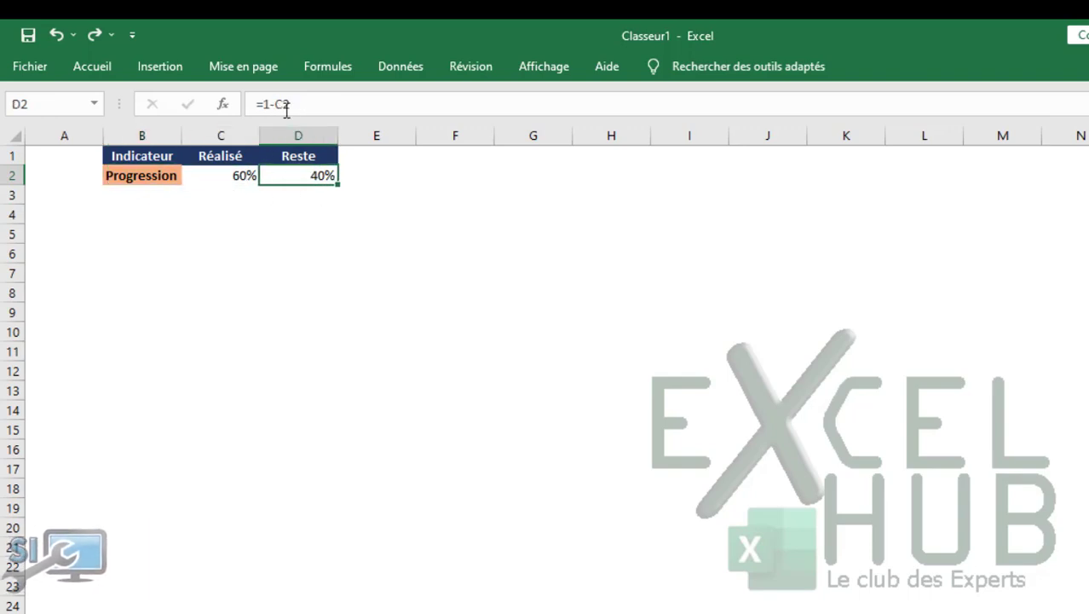
click(233, 178)
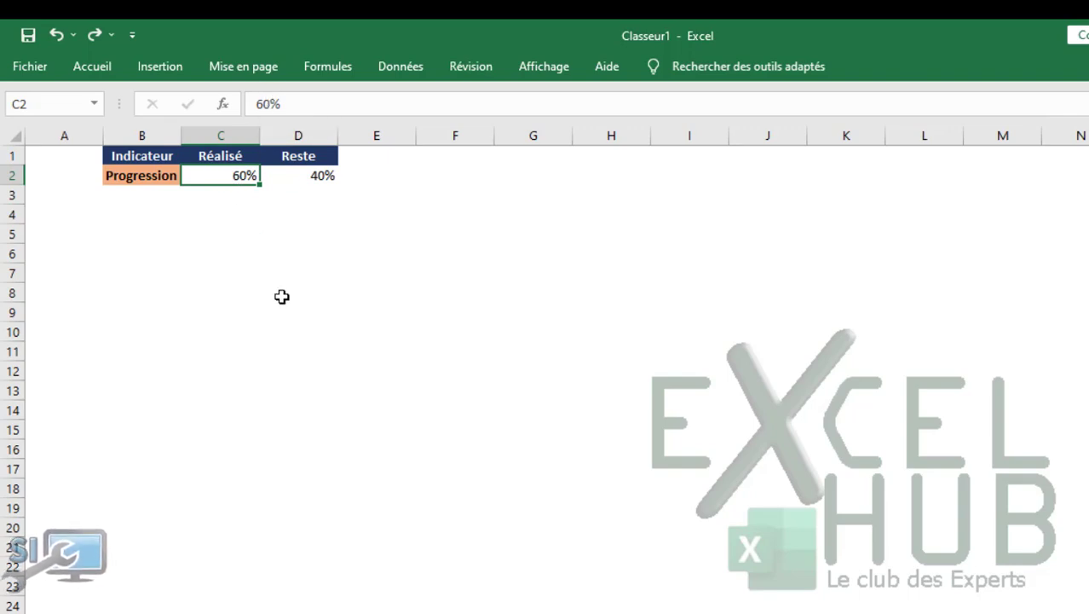
text(30)
key(Return)
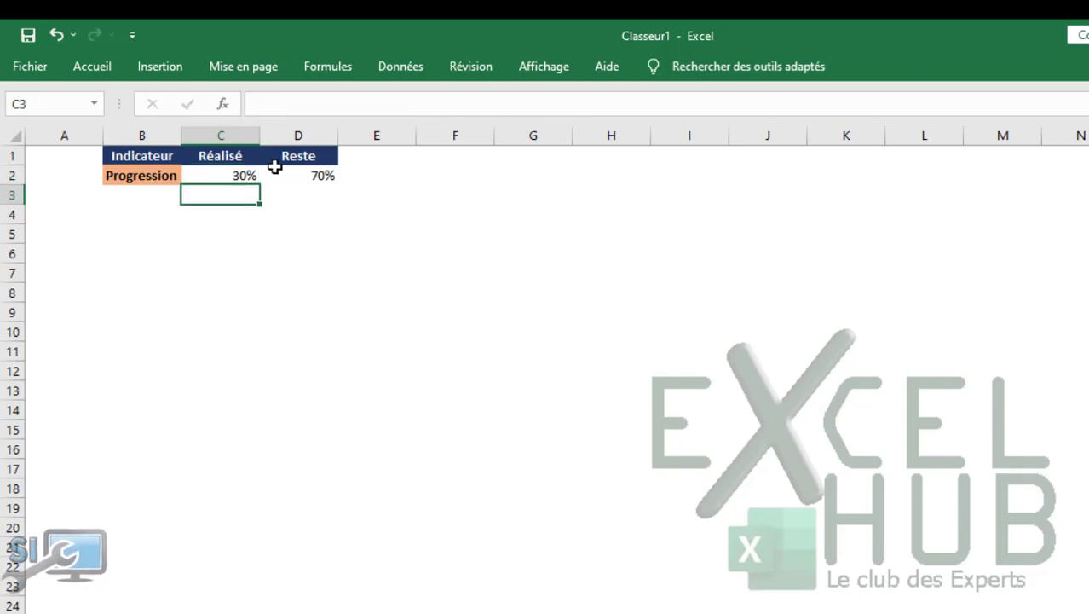
click(263, 305)
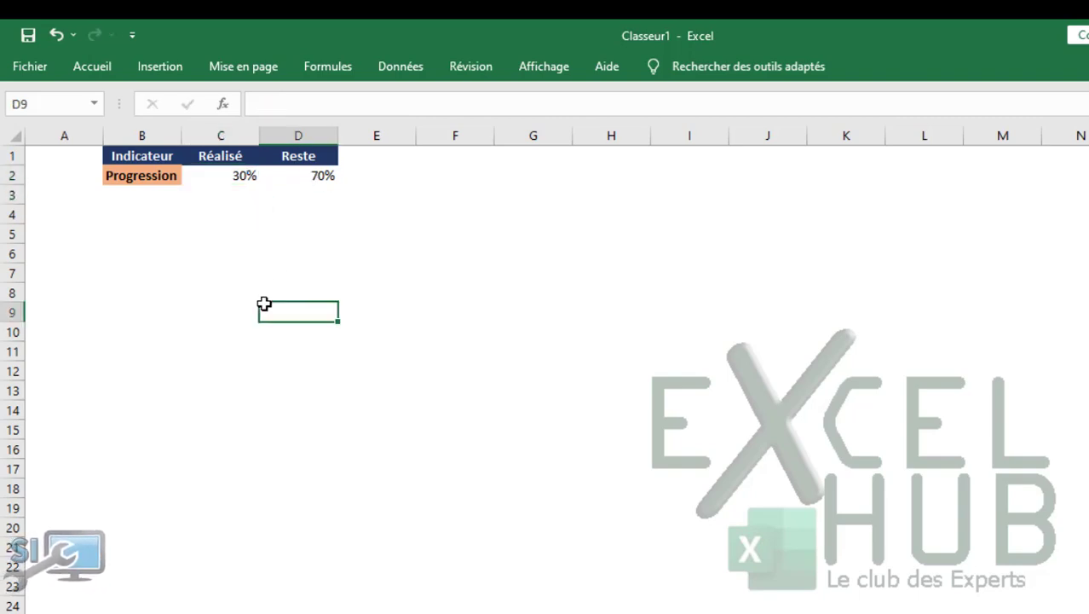
click(122, 226)
click(123, 202)
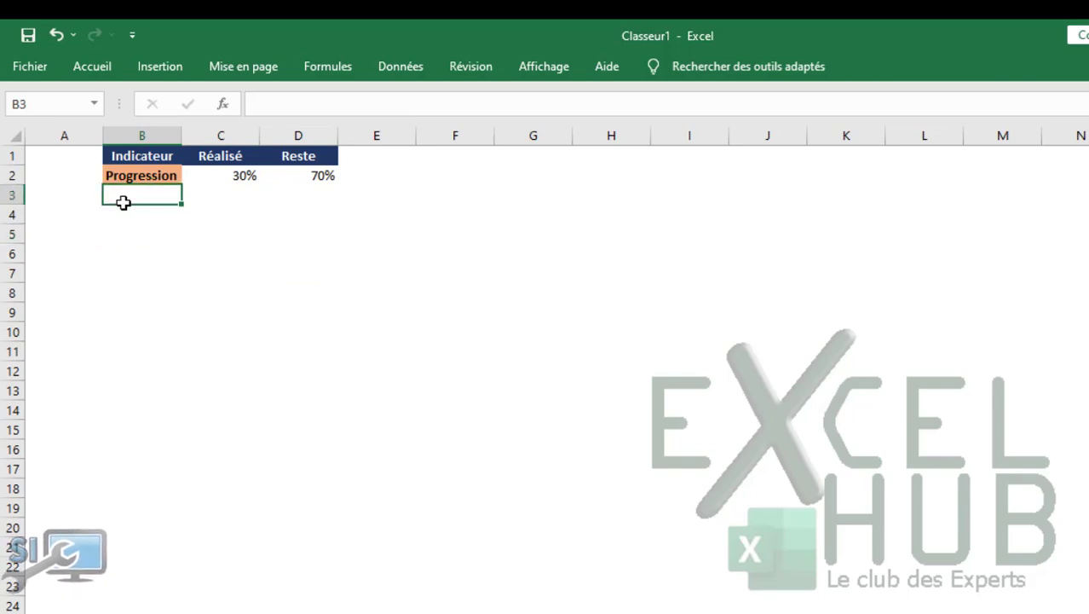
drag(119, 227, 525, 592)
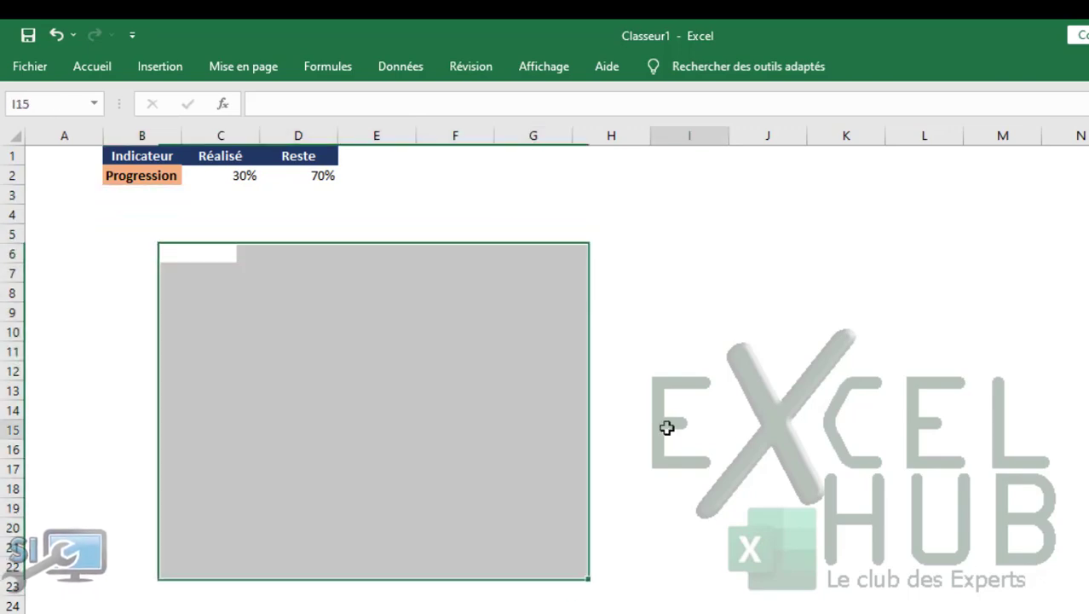
- Insert an empty doughnut chart and place it below the table, with its upper-left corner at about cell B4
click(133, 226)
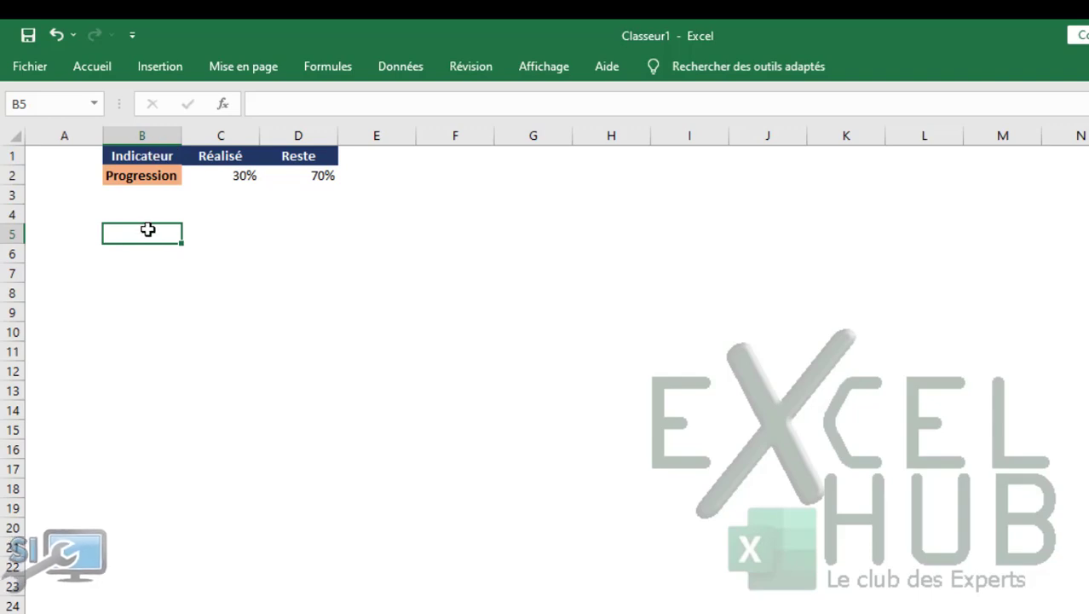
click(164, 68)
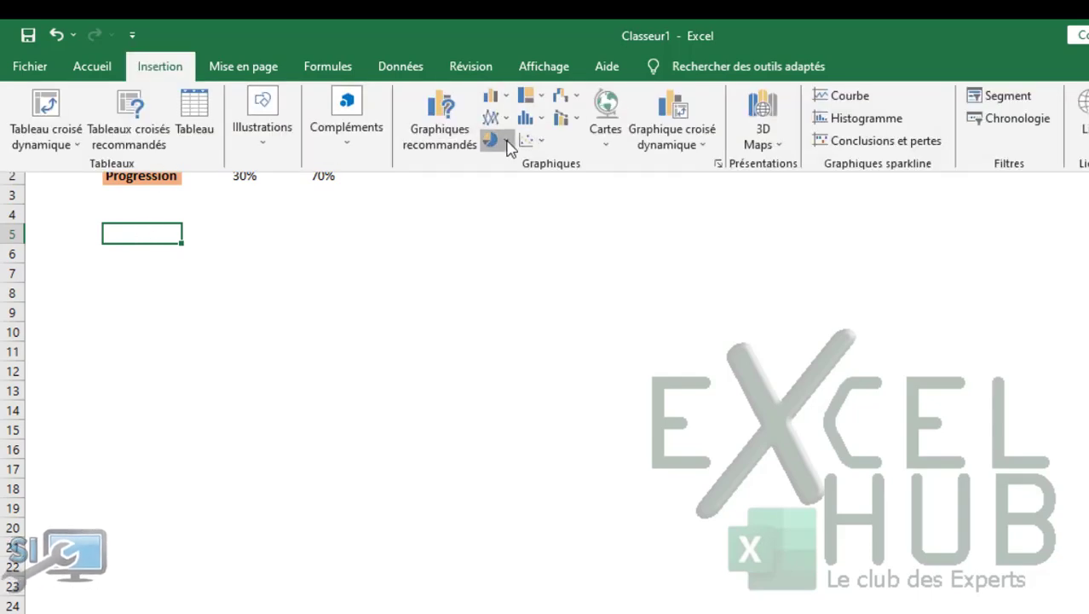
click(497, 140)
click(509, 353)
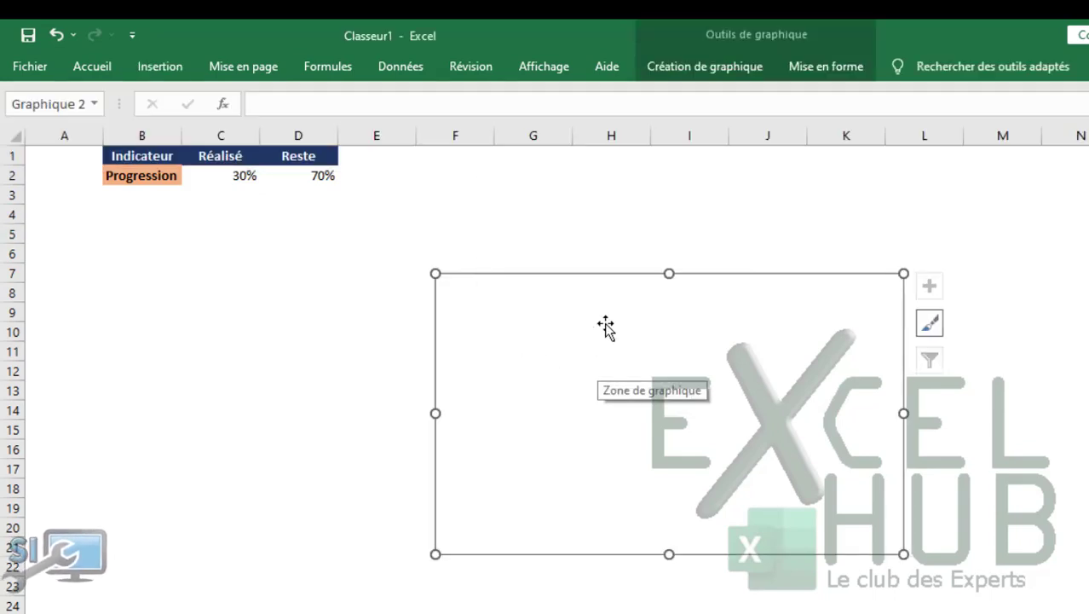
drag(604, 322, 272, 268)
drag(343, 296, 344, 296)
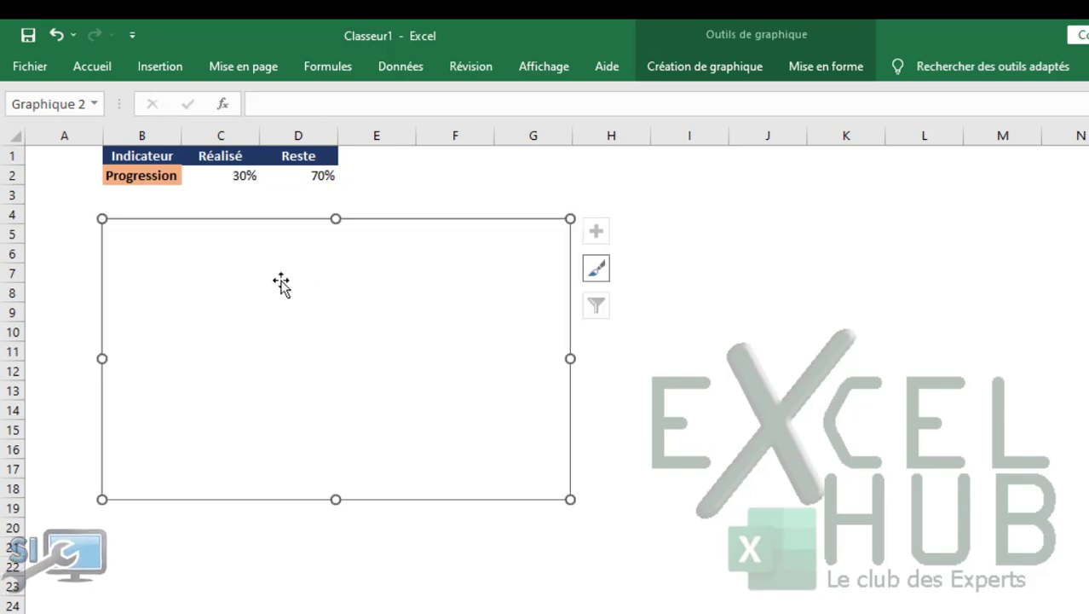
- Add an unnamed data series to the chart with ten equal values, ={1,1,1,1,1,1,1,1,1,1}
click(704, 69)
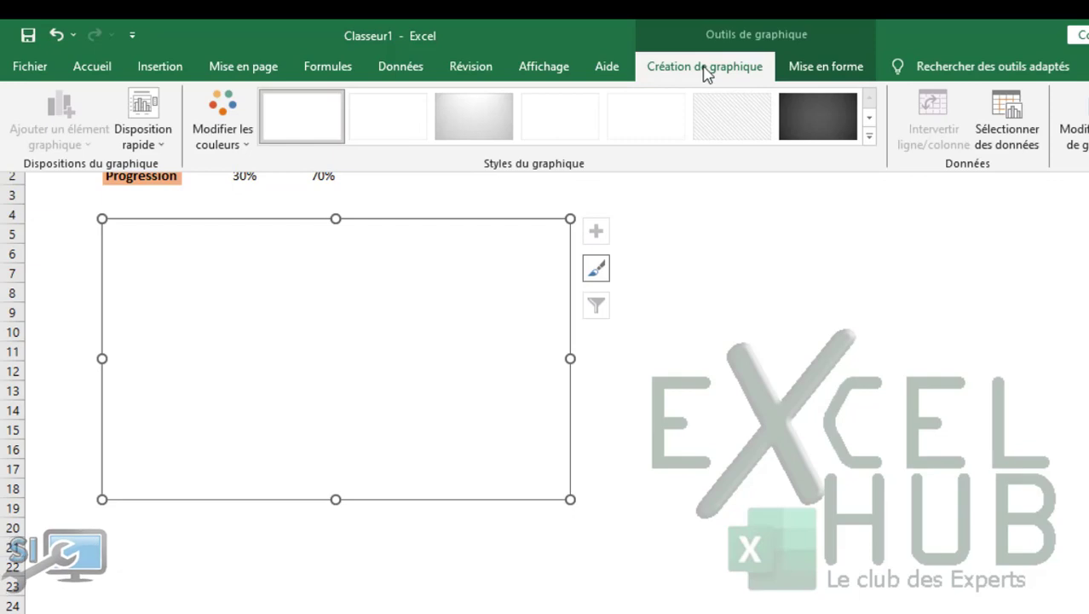
click(1008, 128)
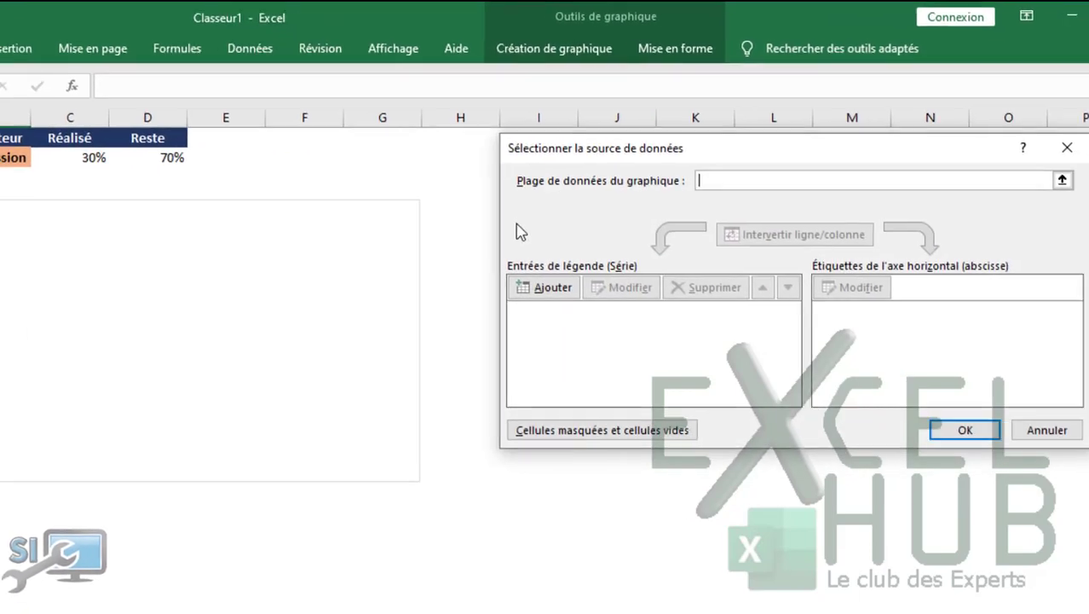
click(542, 288)
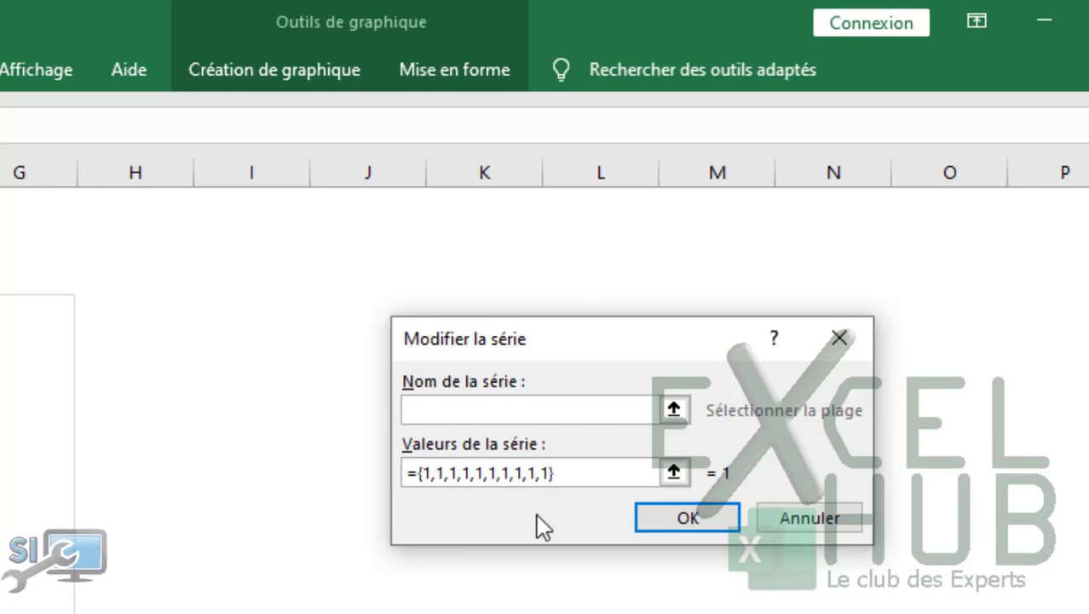
click(665, 522)
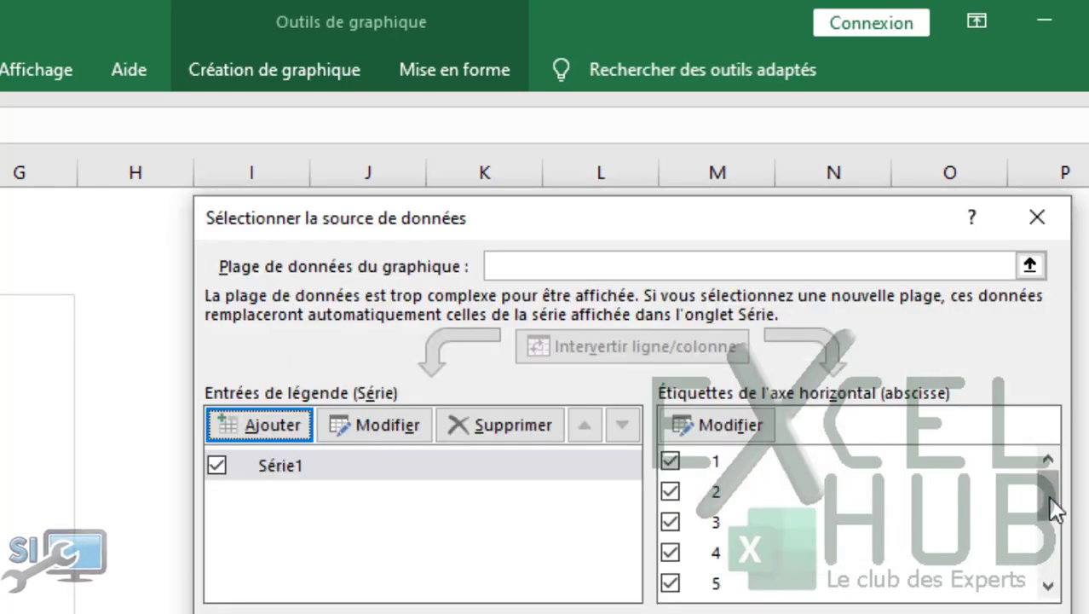
drag(1050, 497, 1052, 599)
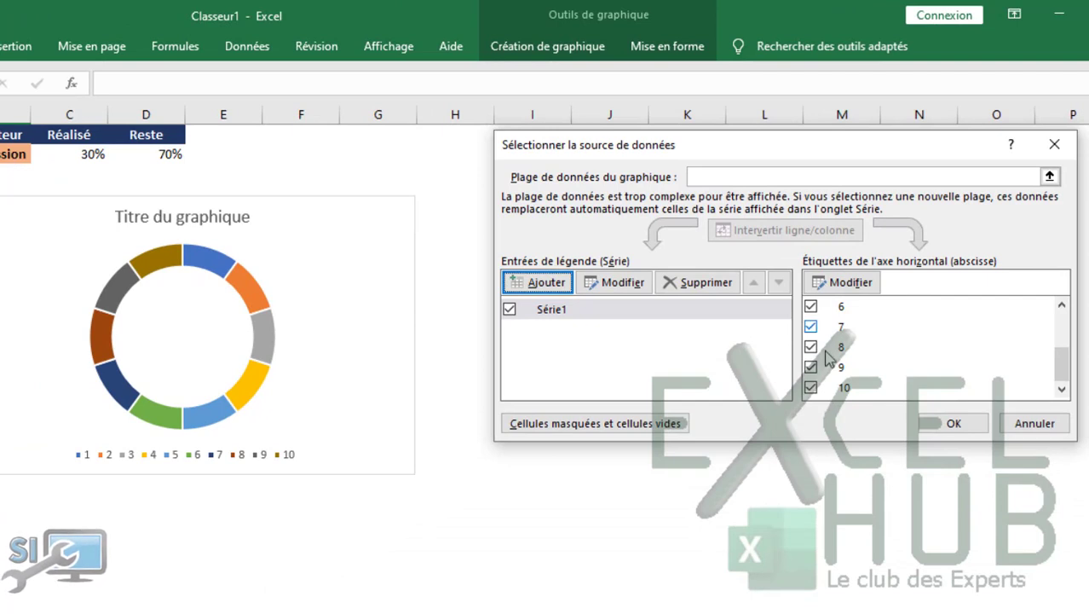
click(953, 424)
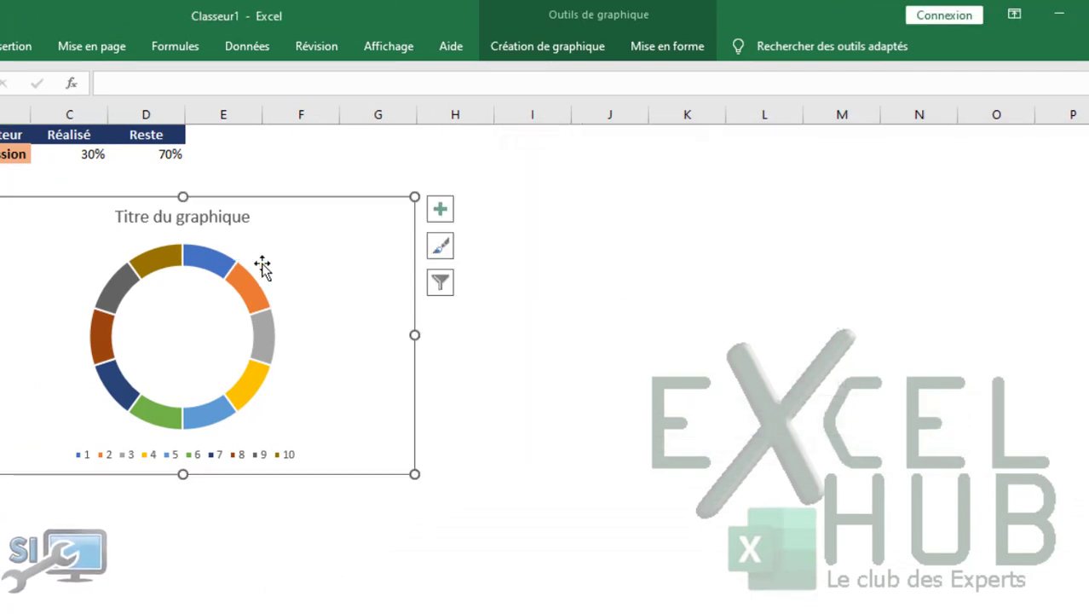
- Remove the title and the legend from the doughnut chart
click(440, 211)
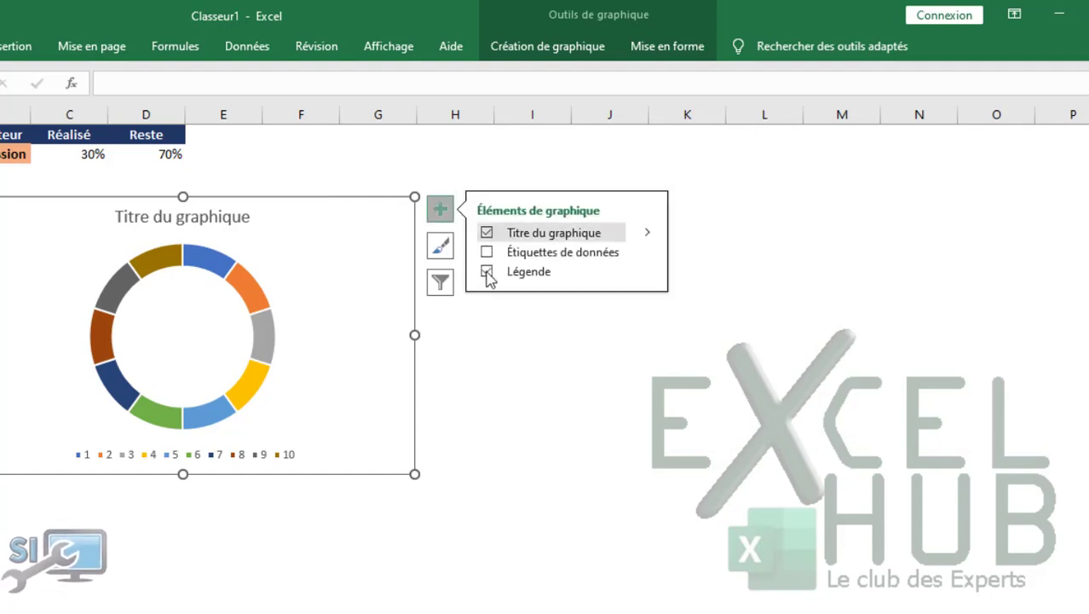
click(486, 233)
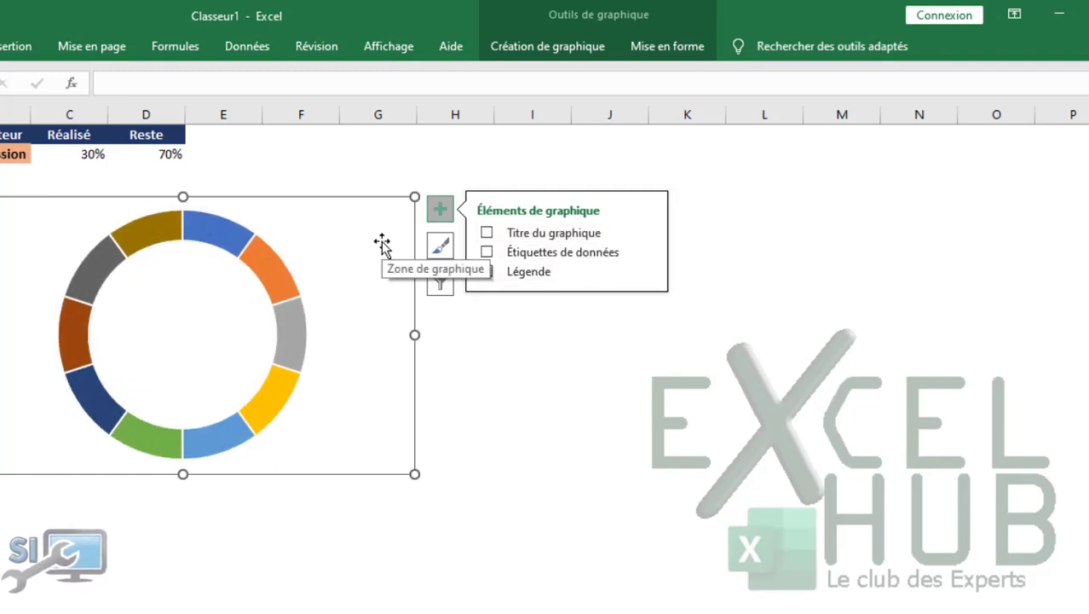
- Give the chart area no fill and no outline
click(622, 45)
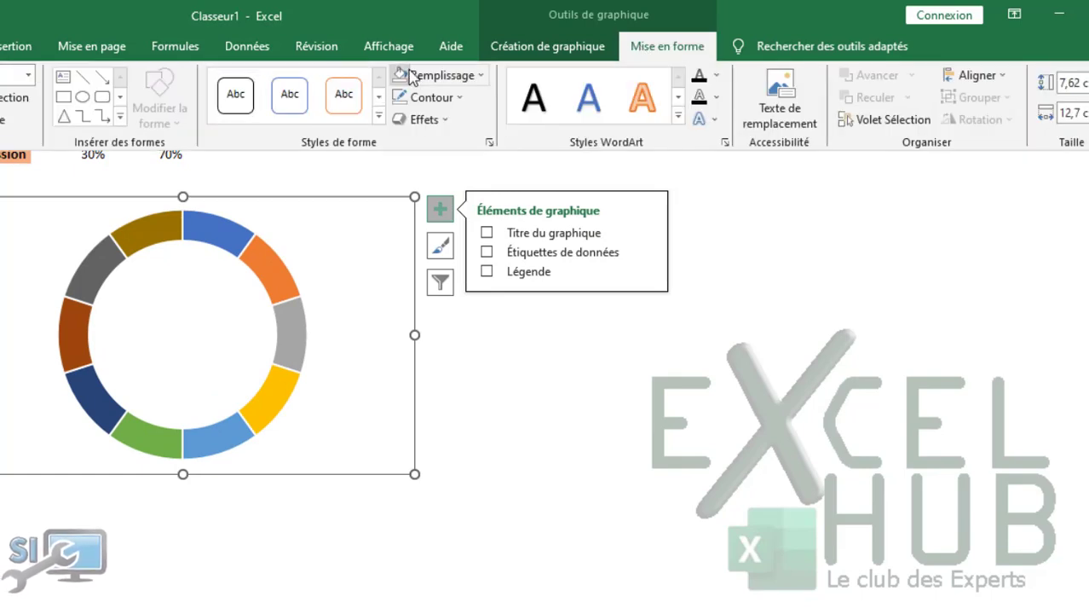
click(436, 80)
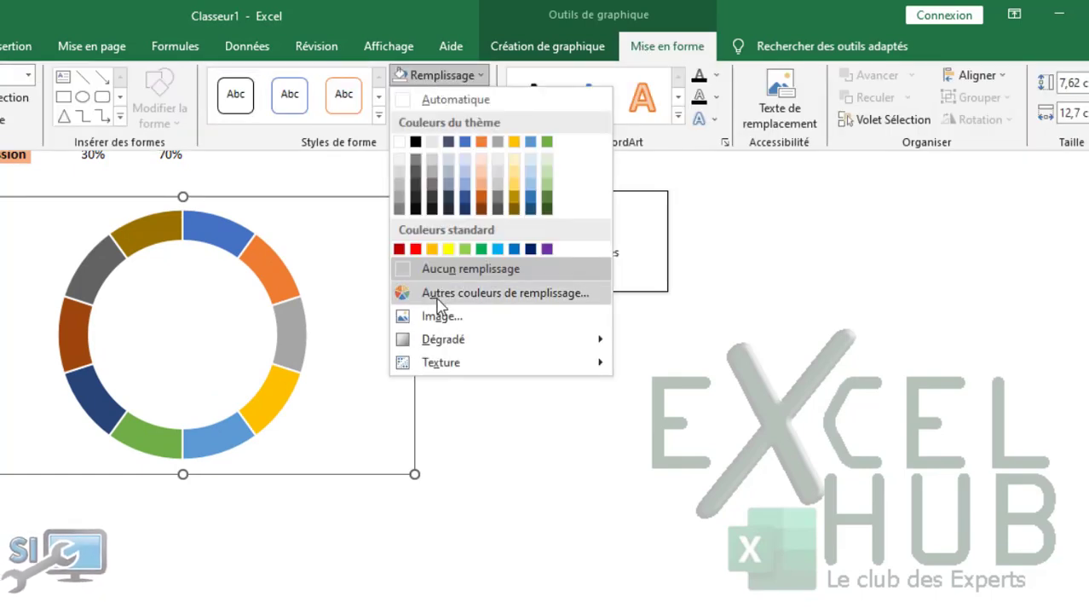
click(436, 274)
click(432, 98)
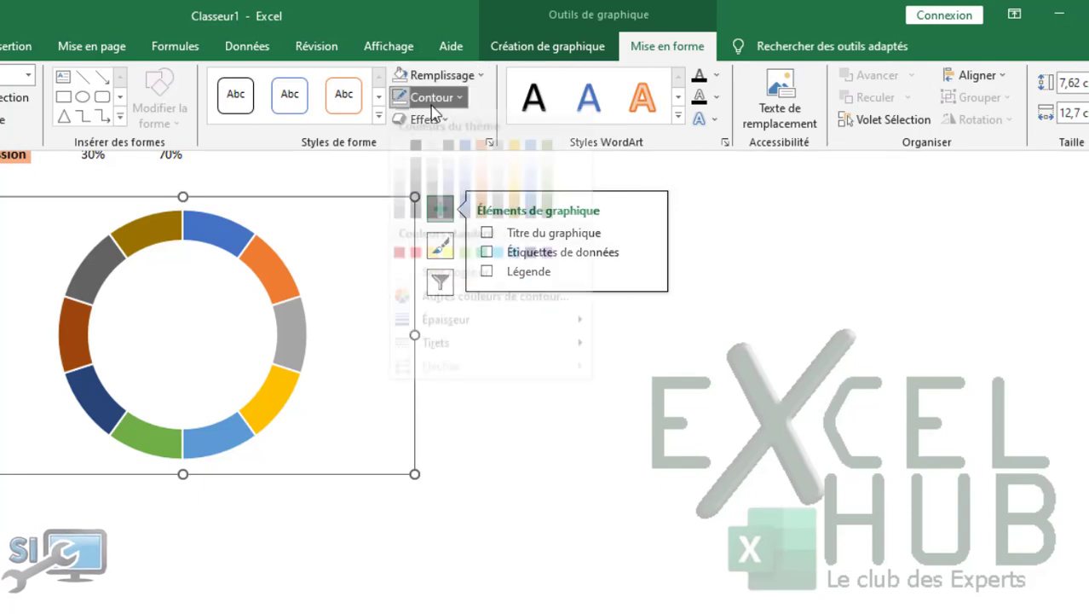
click(447, 291)
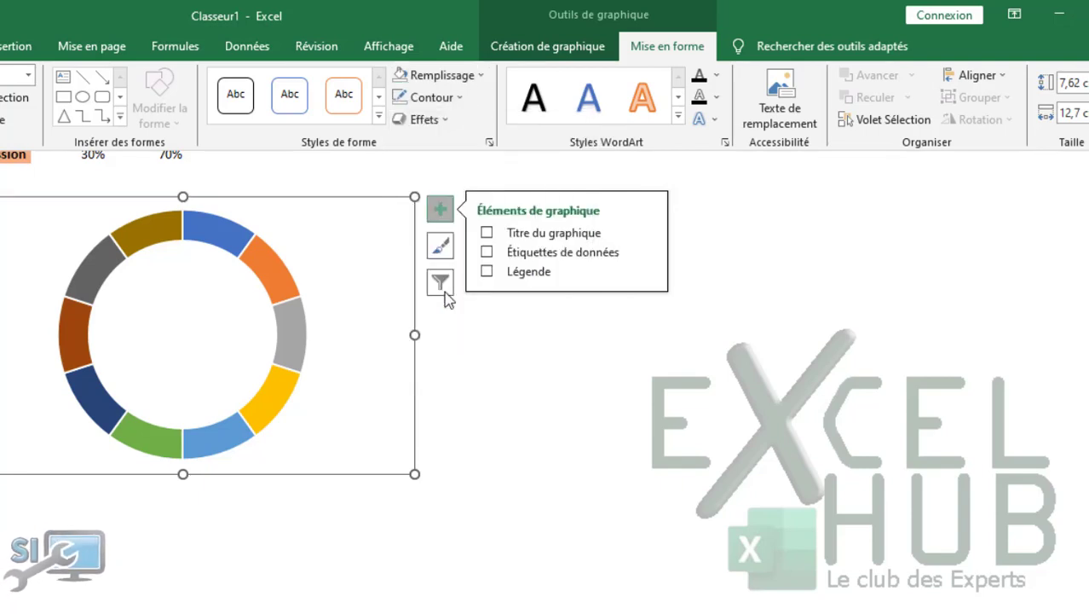
- Apply a solid dark blue fill to all ten segments of the doughnut series
click(210, 234)
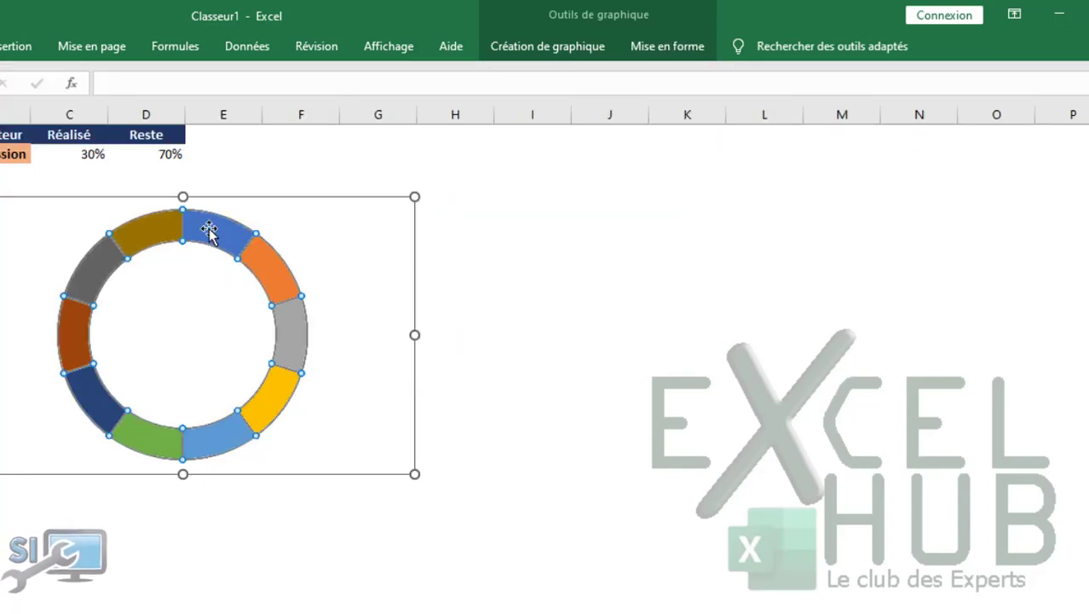
double_click(209, 231)
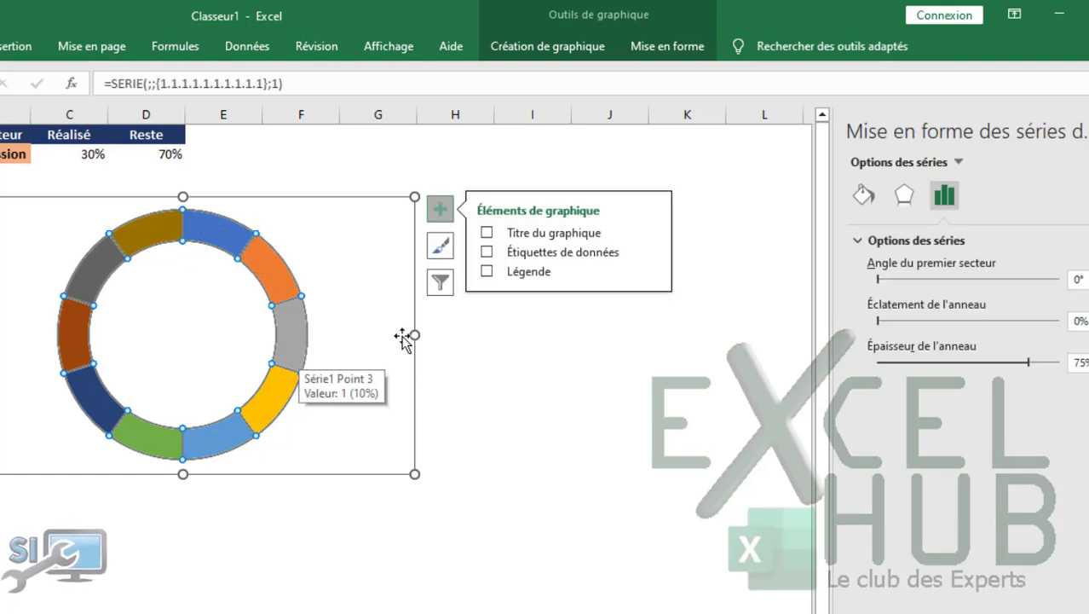
click(863, 196)
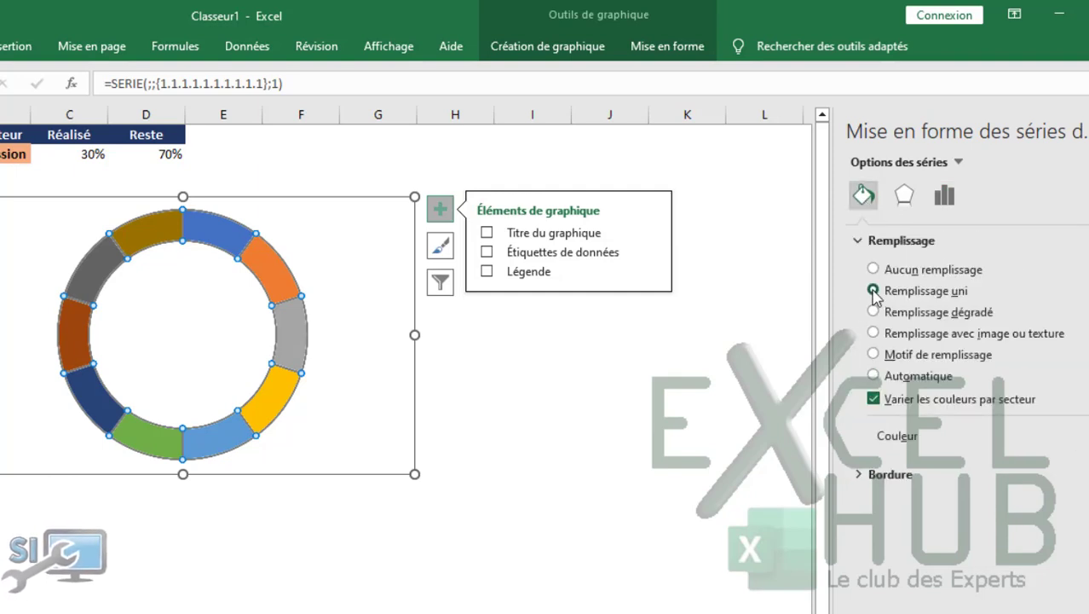
click(1088, 436)
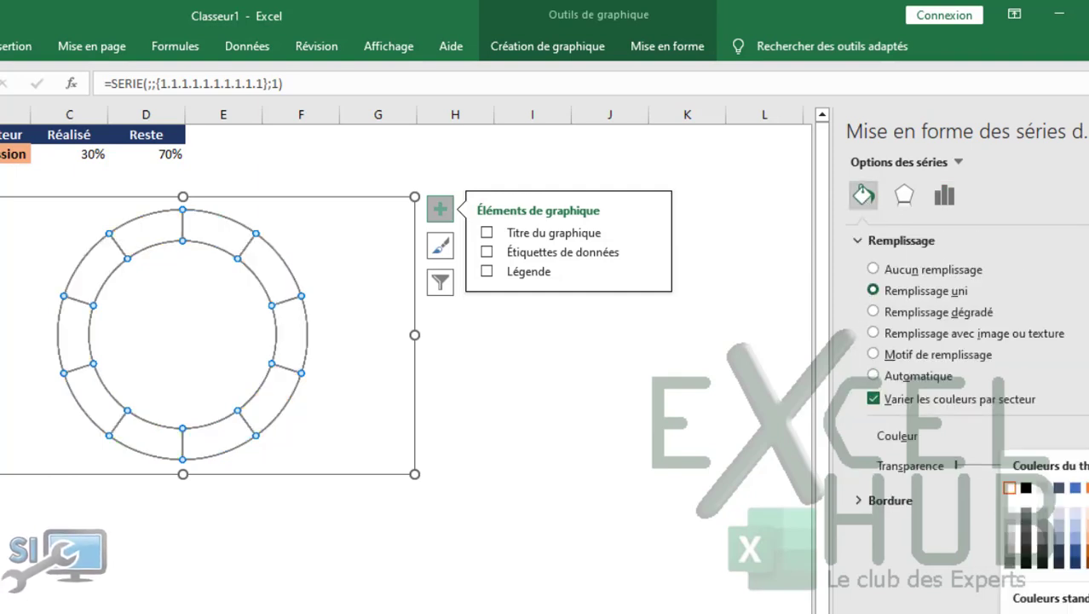
click(1079, 566)
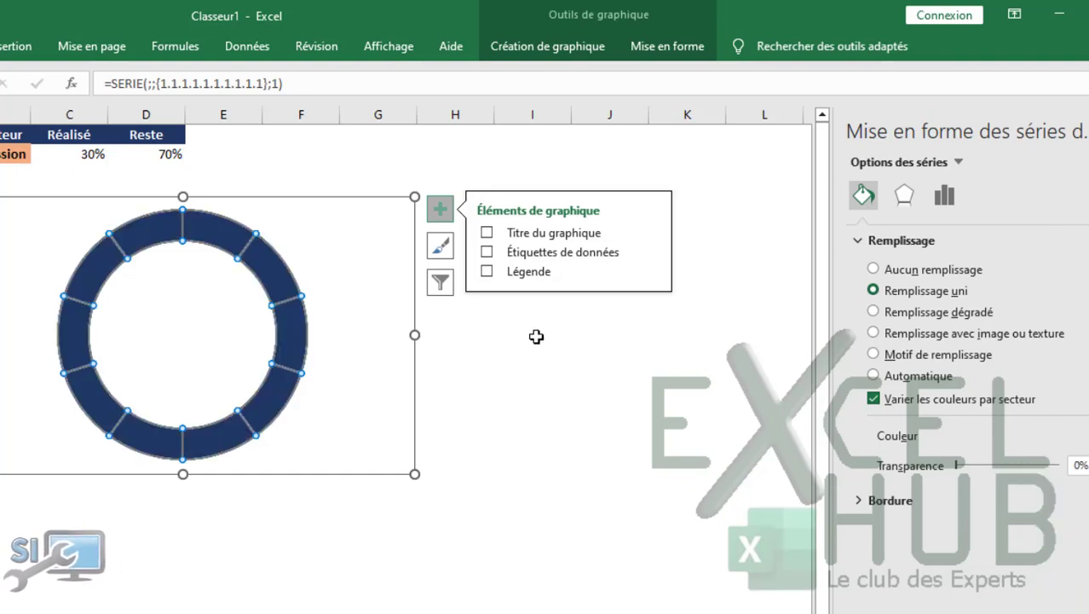
- Make the ring thicker by lowering the doughnut hole size (Épaisseur de l'anneau) of the series
click(944, 196)
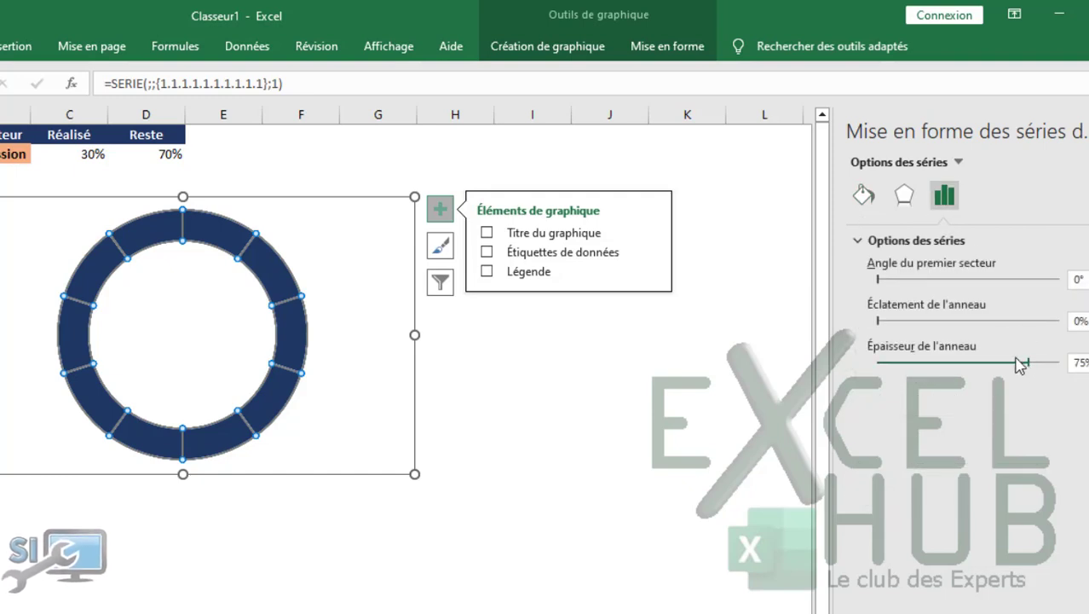
click(584, 349)
click(309, 245)
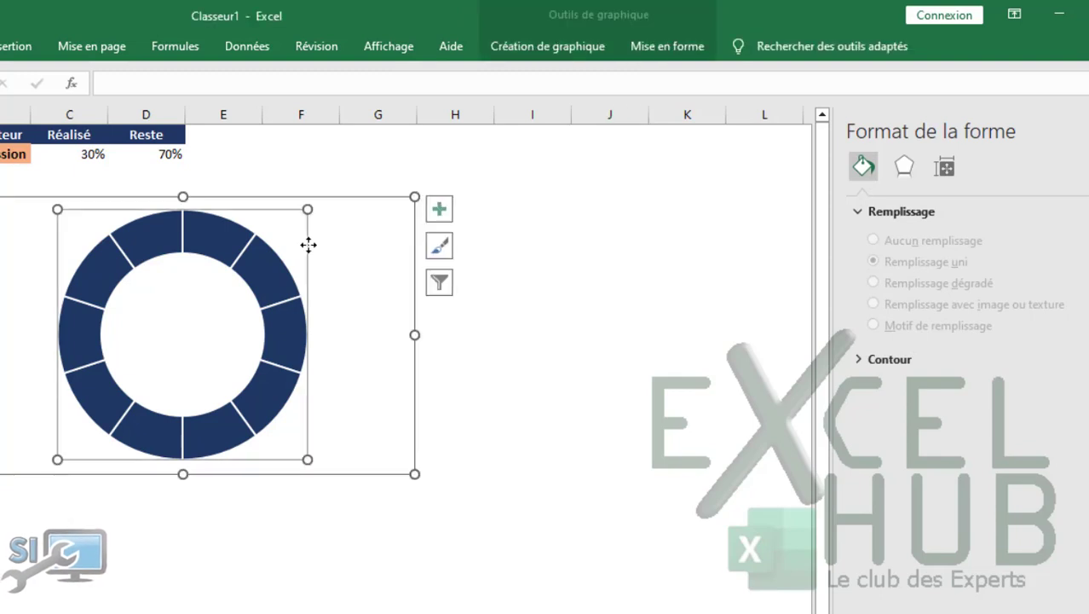
click(364, 245)
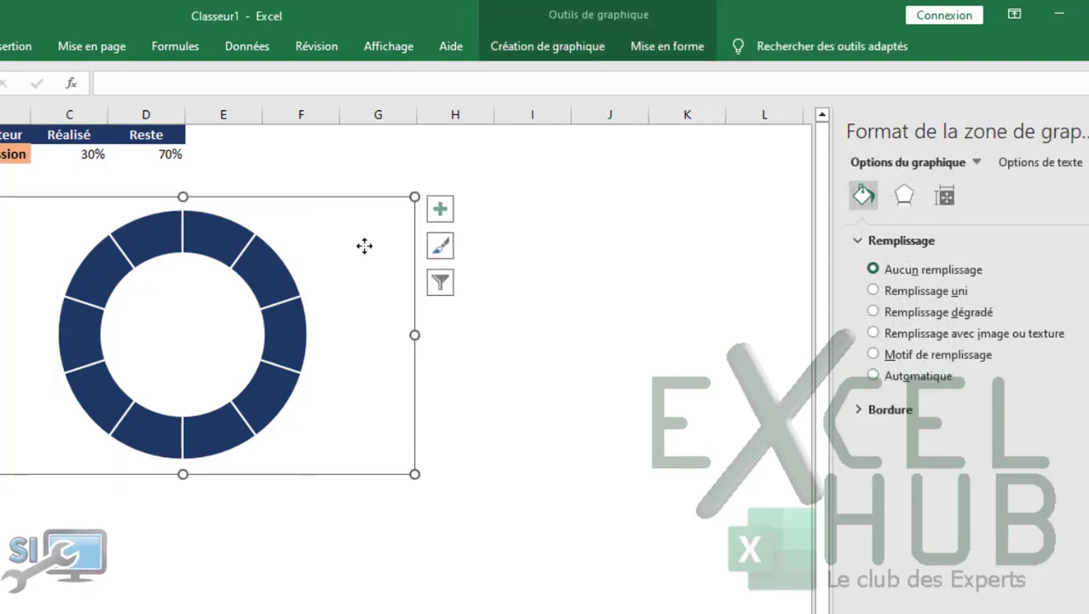
click(519, 313)
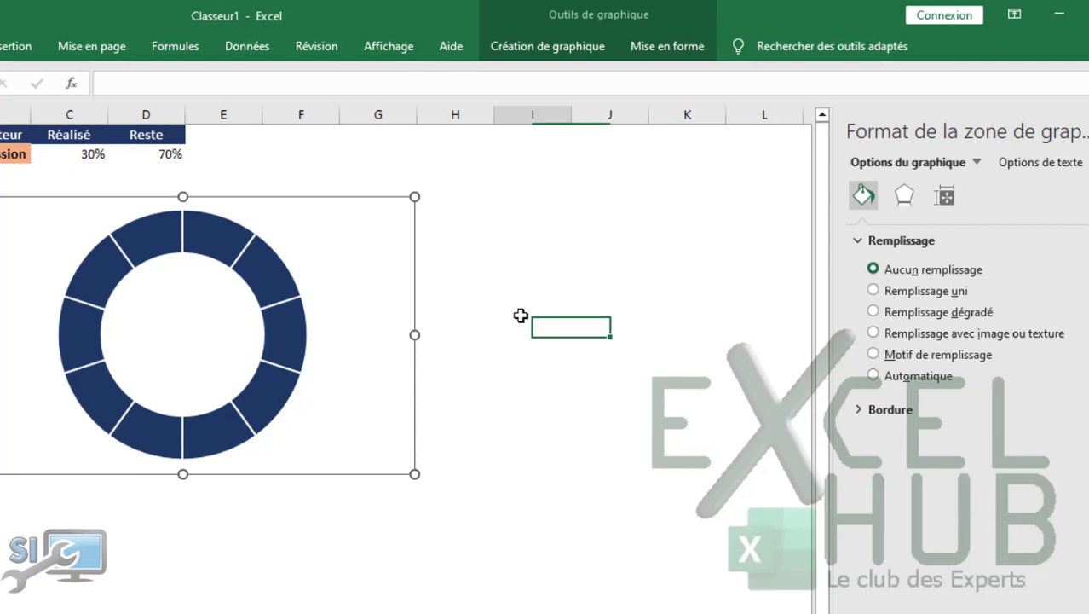
- Add a second data series to the doughnut chart, named from cell B2 with values from C2:D2
click(339, 253)
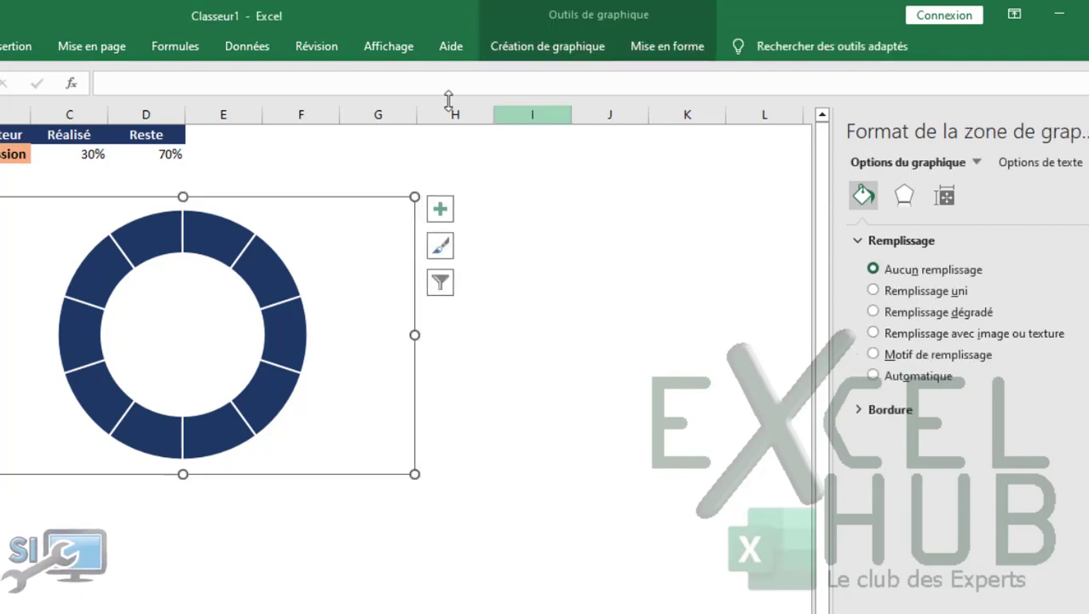
click(537, 50)
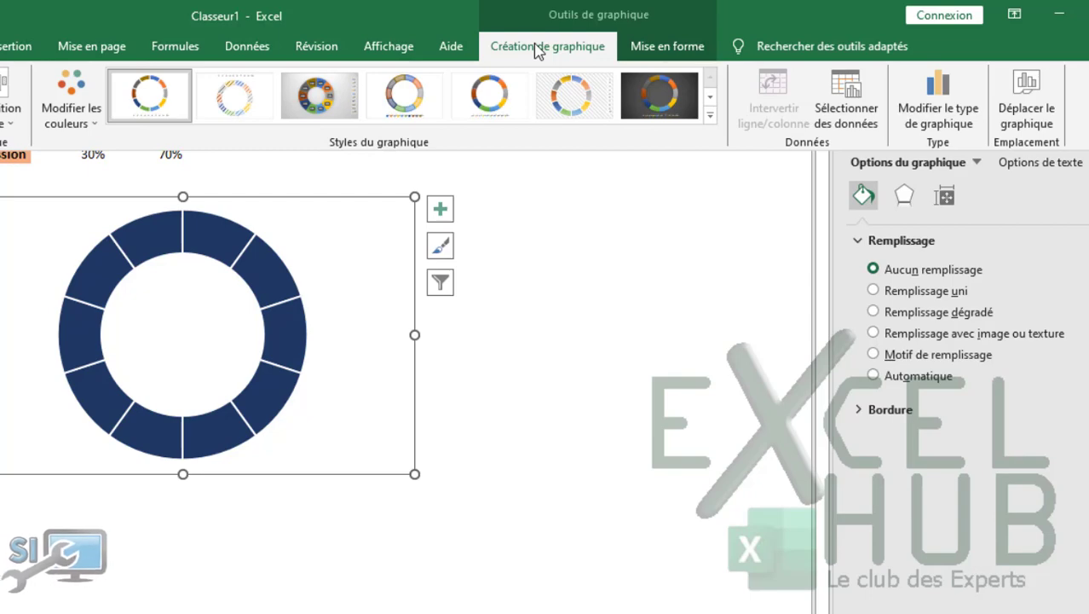
click(828, 108)
click(542, 283)
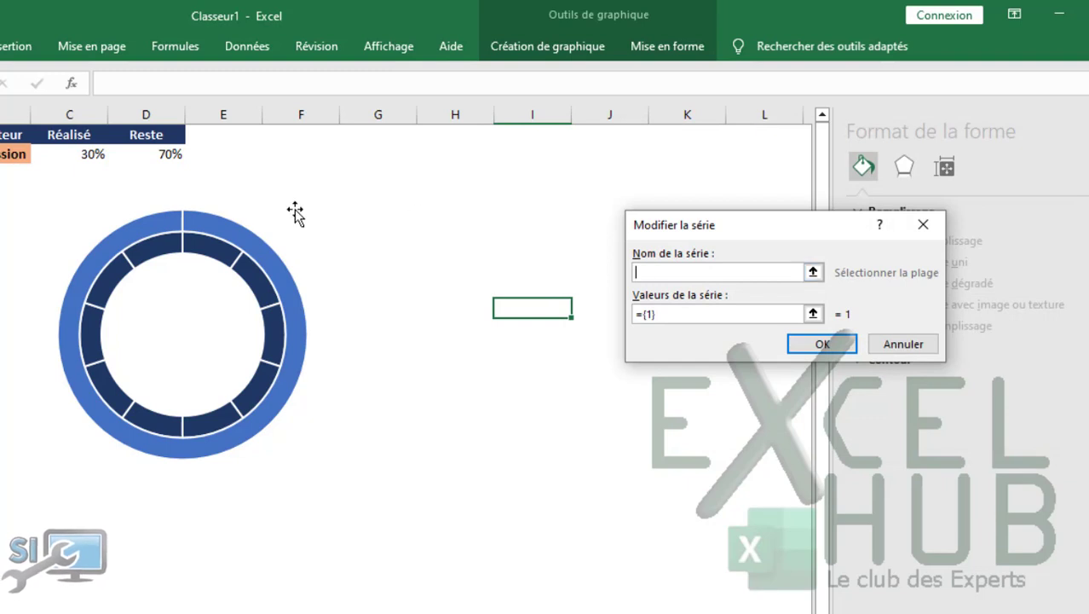
click(15, 154)
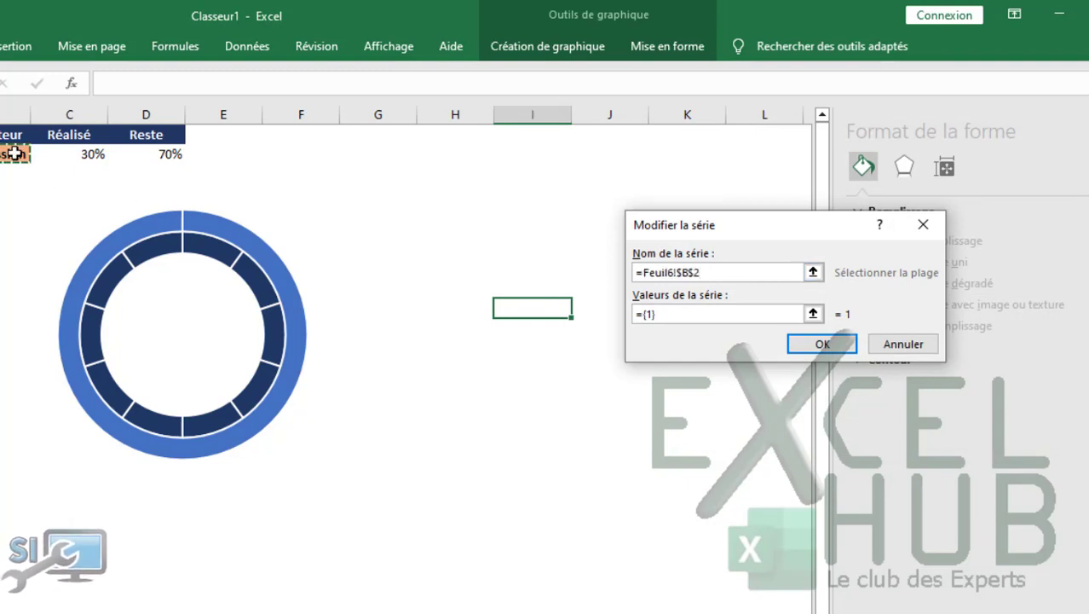
drag(654, 312, 620, 314)
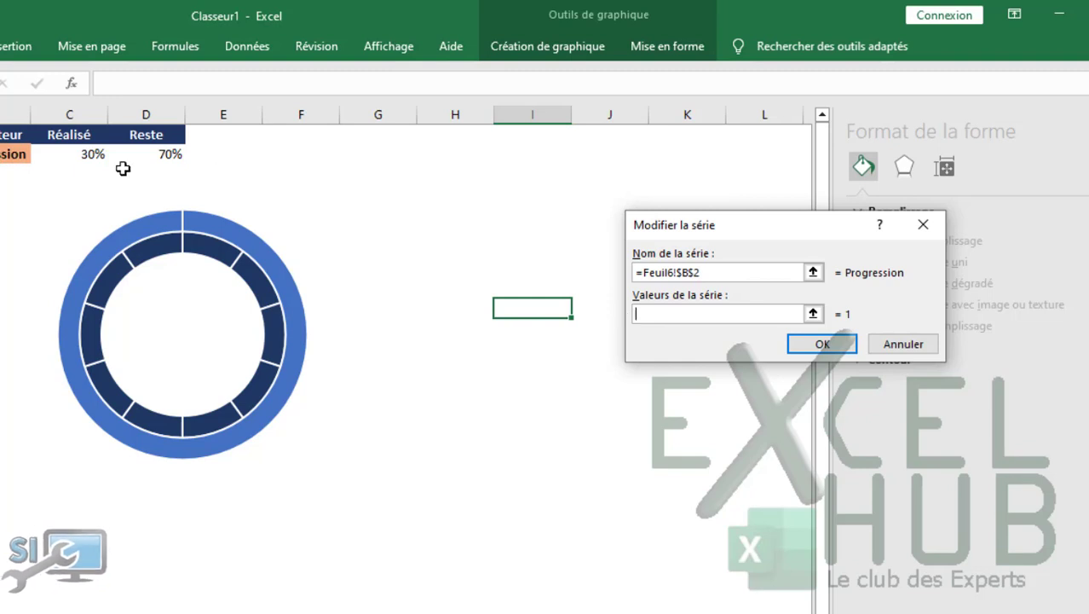
drag(68, 154, 157, 152)
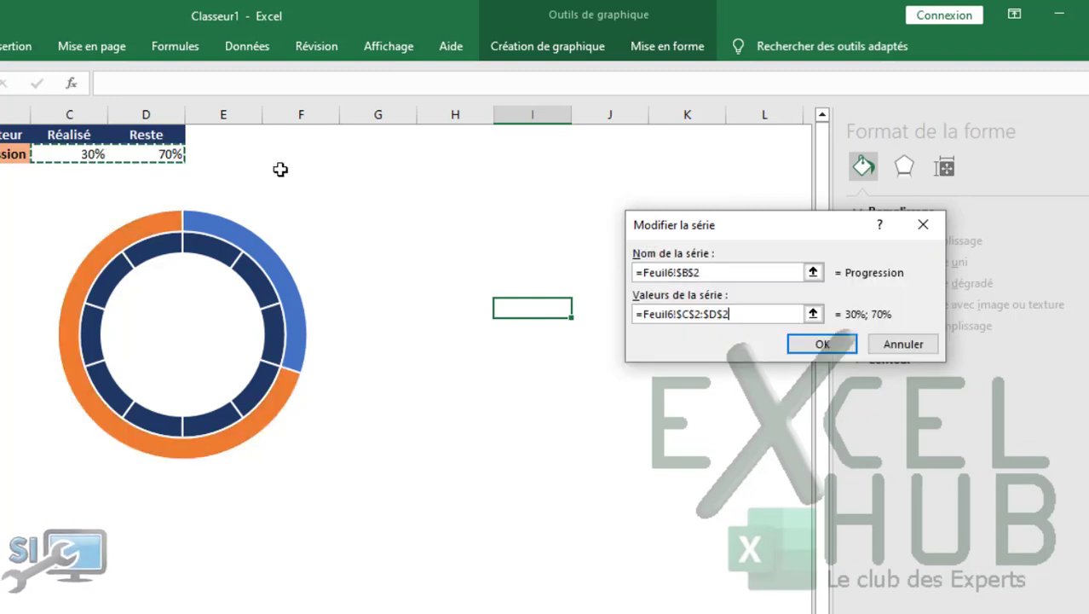
click(820, 345)
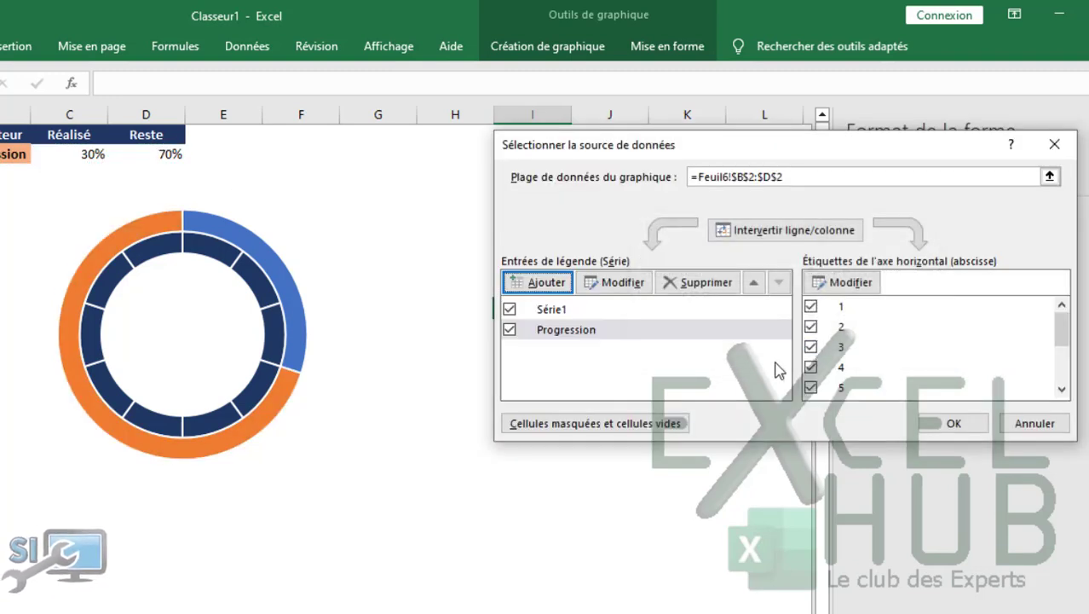
click(941, 424)
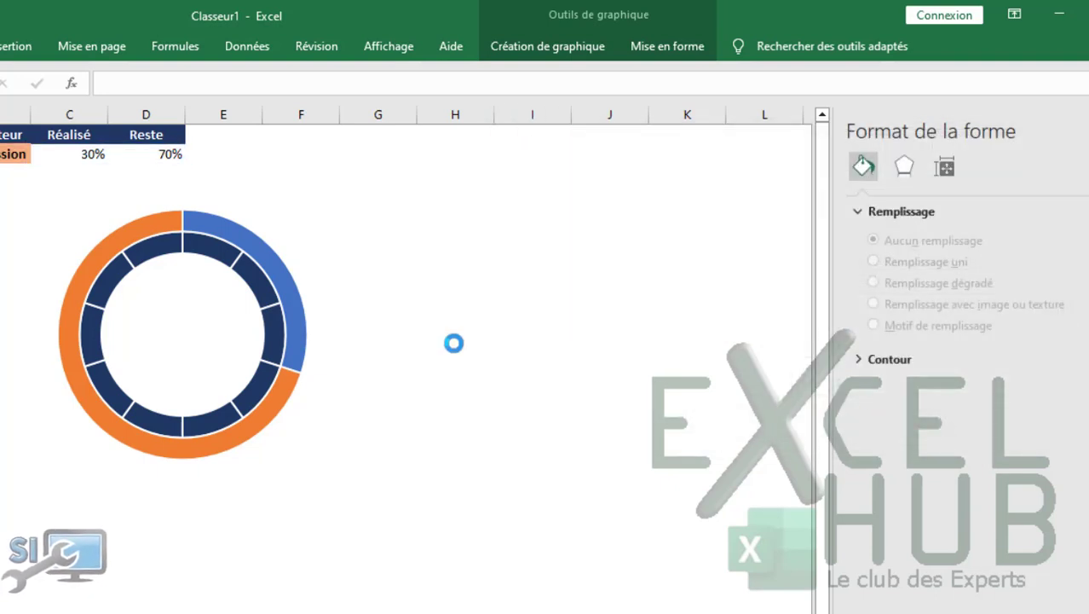
click(518, 372)
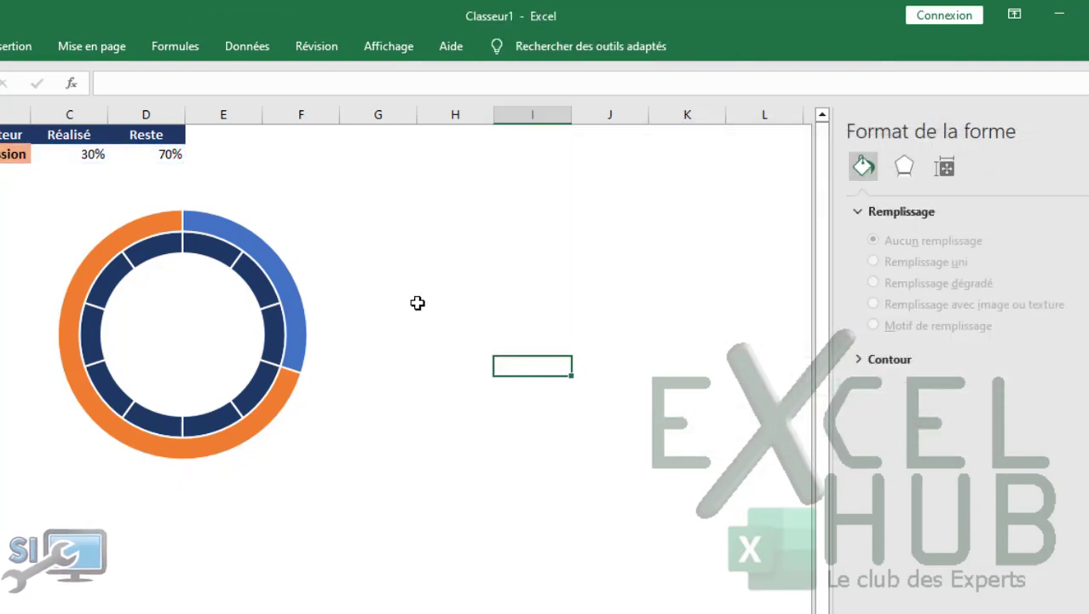
- Put the Progression series on the secondary axis, keeping the Anneau chart type for both series
mouse_move(152, 232)
click(145, 222)
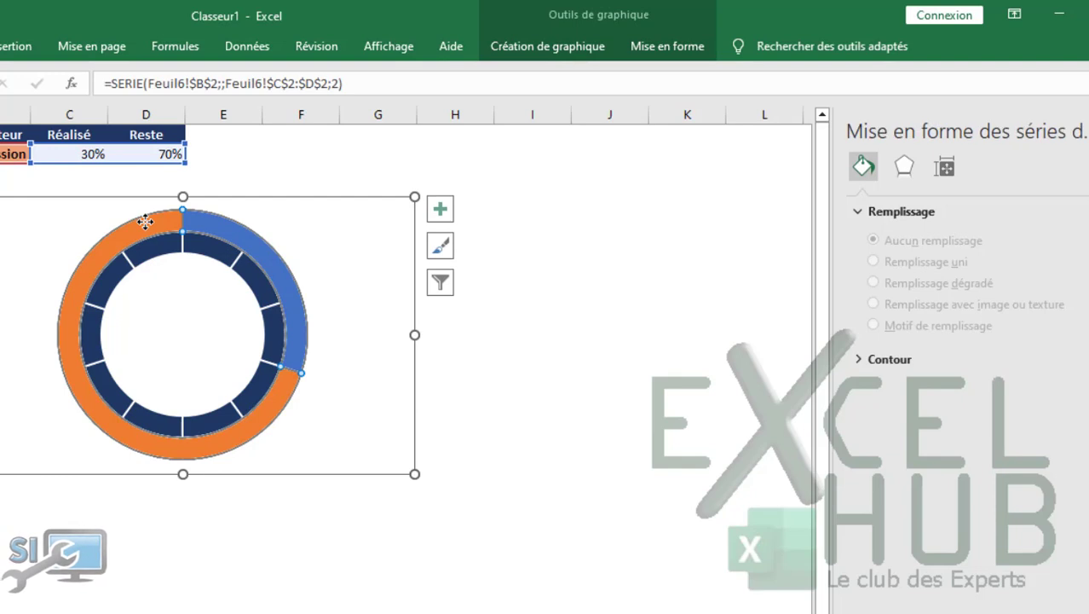
right_click(211, 223)
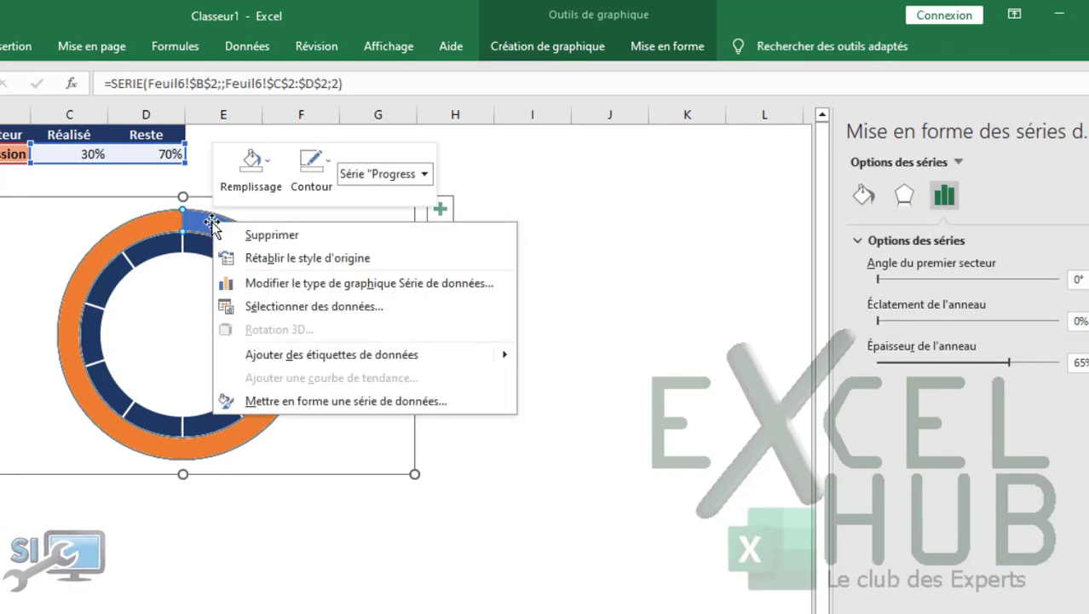
click(329, 288)
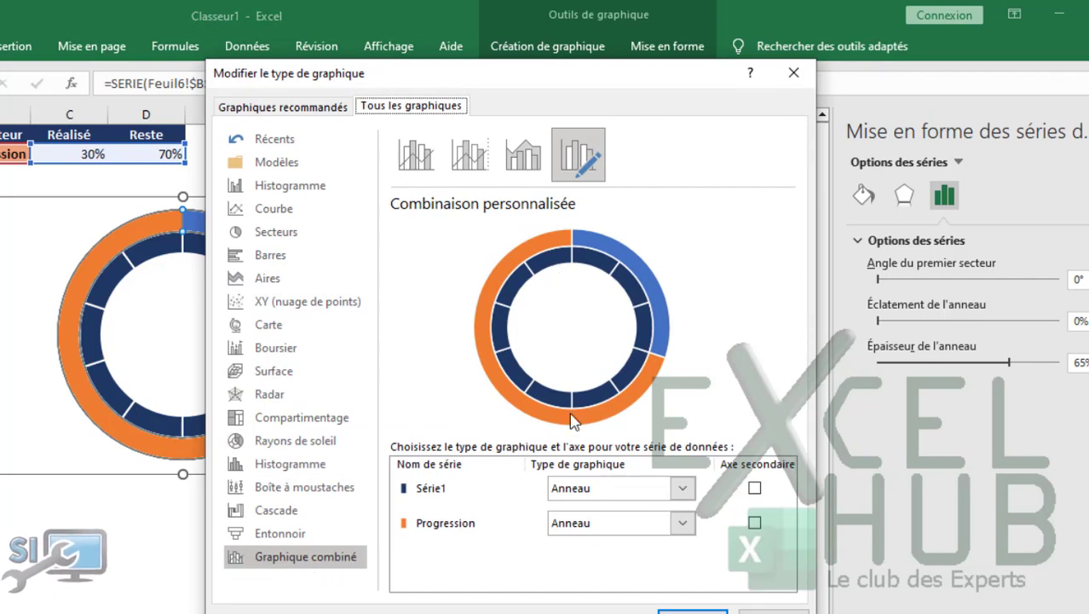
click(754, 523)
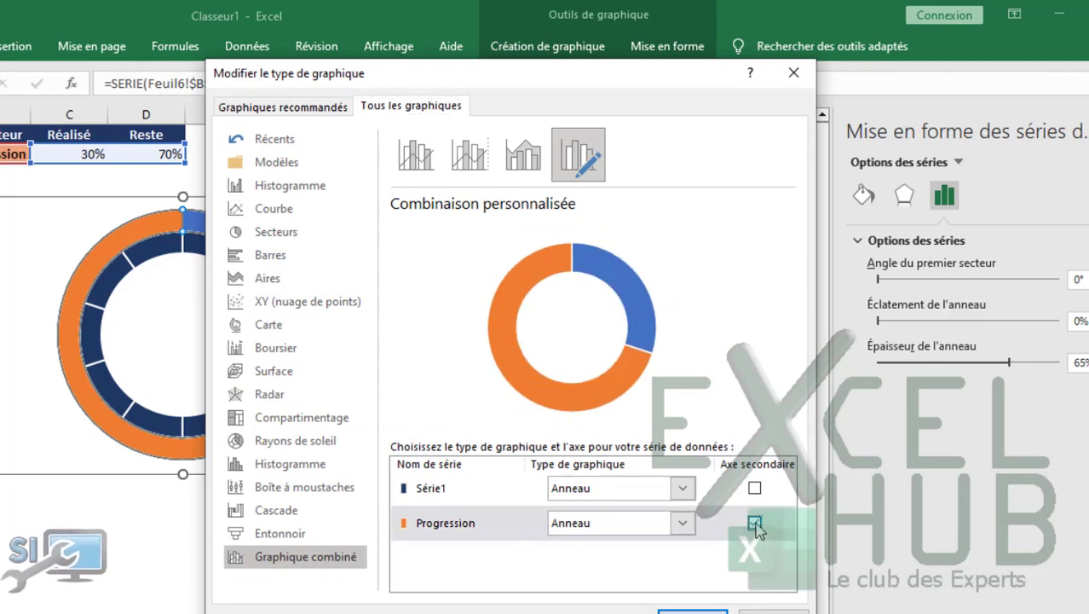
click(692, 610)
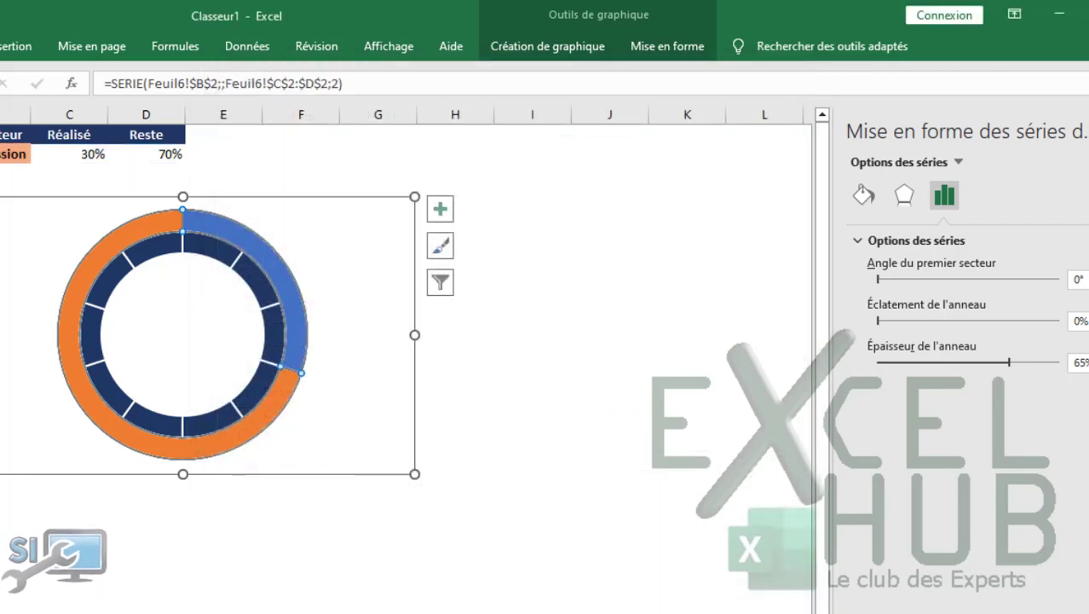
key(Escape)
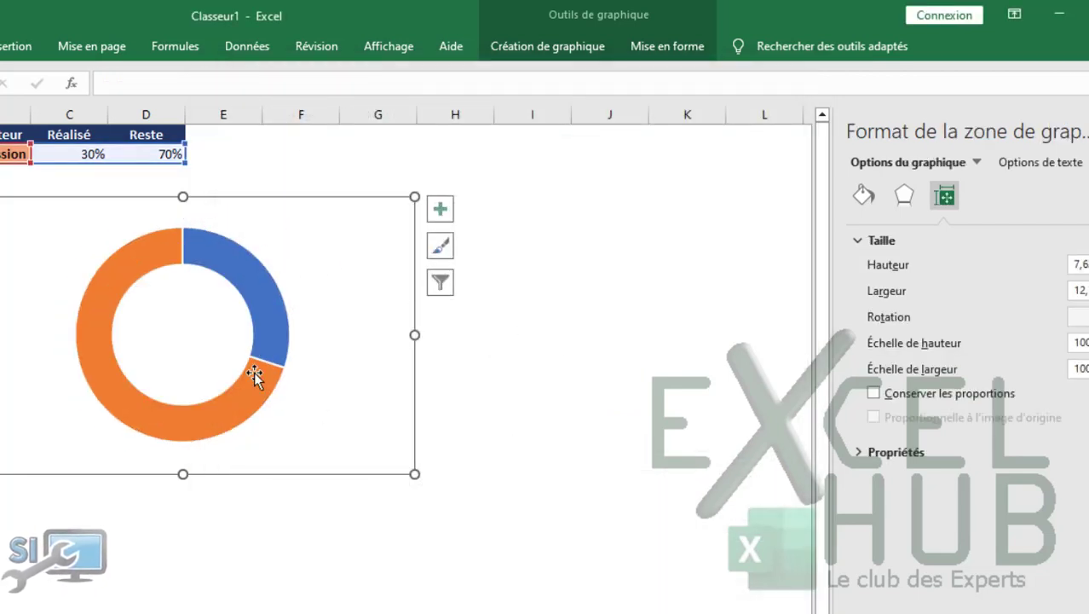
click(520, 391)
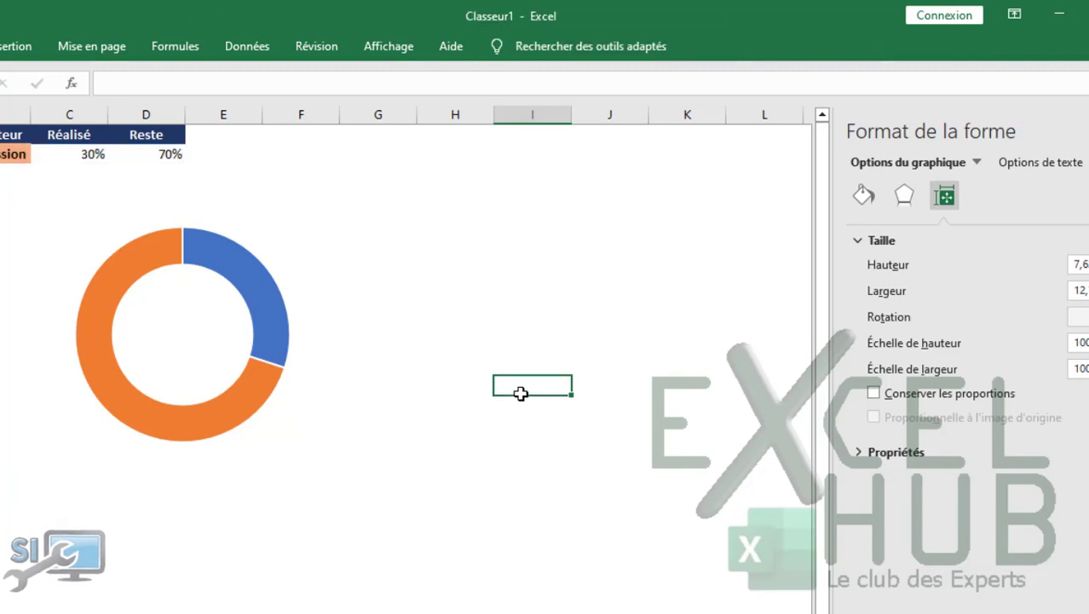
- Apply a solid medium-dark blue fill to the Réalisé segment of the Progression ring
click(234, 268)
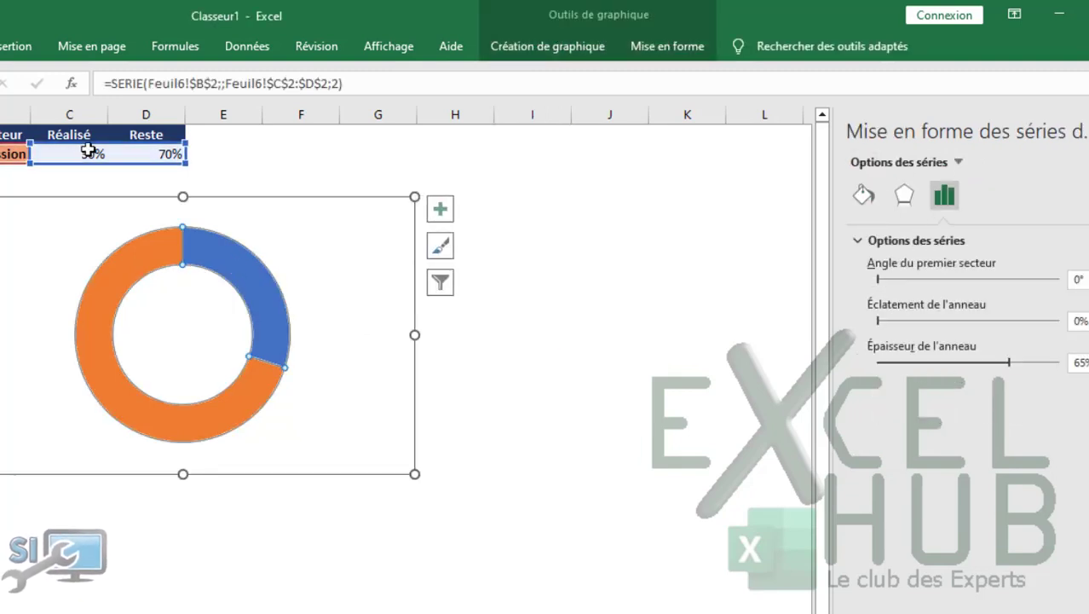
click(219, 264)
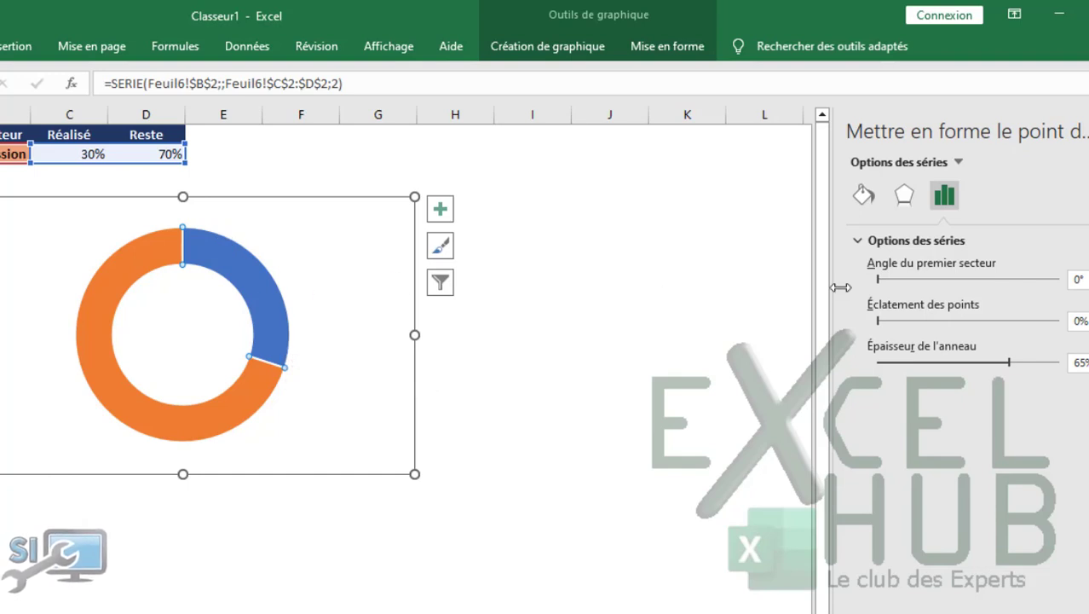
click(864, 197)
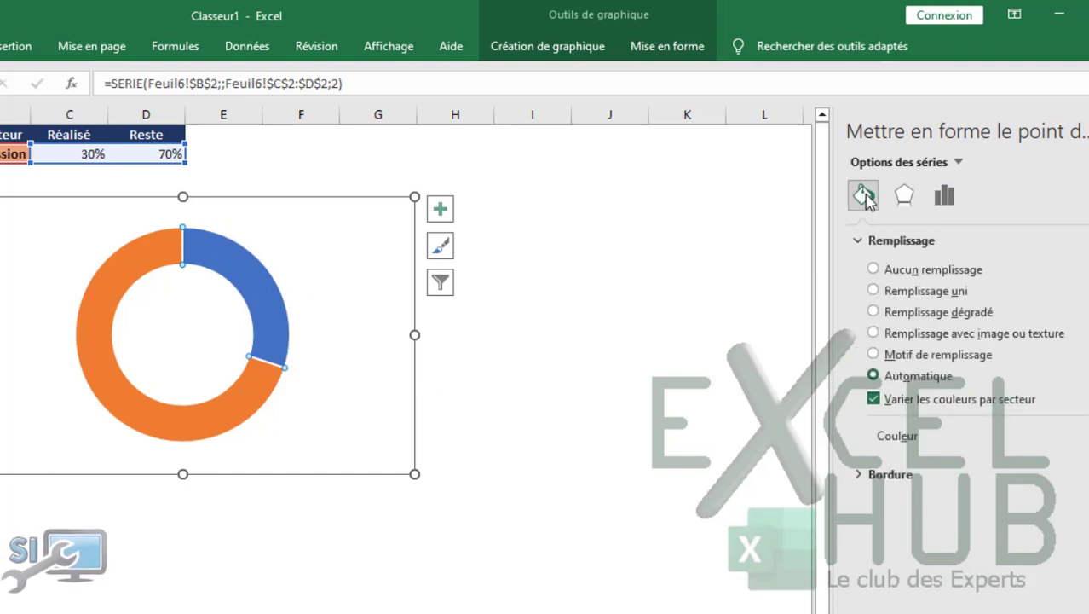
click(872, 291)
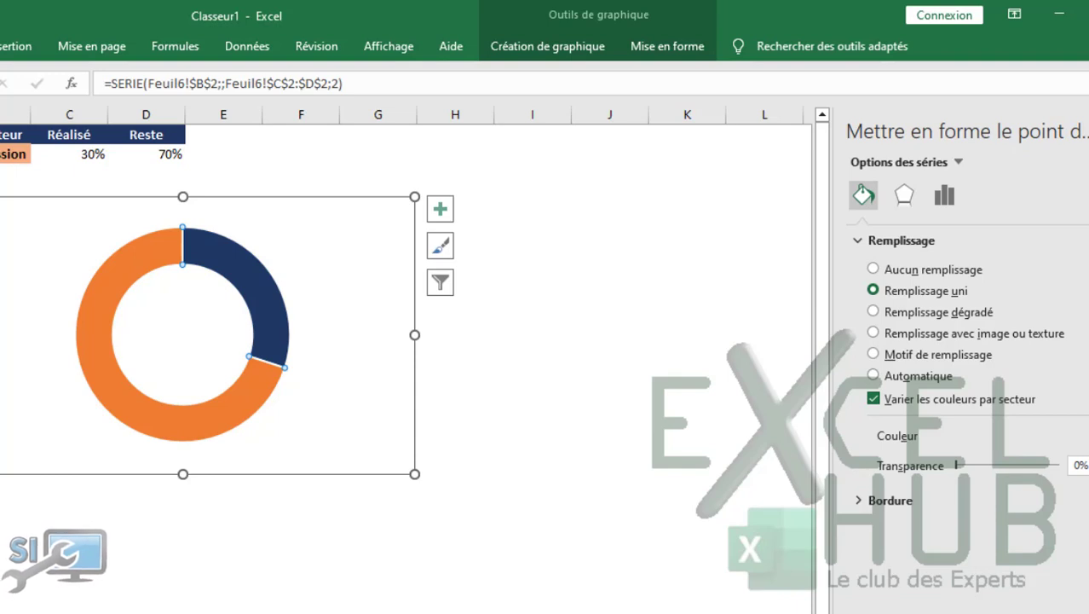
click(1083, 436)
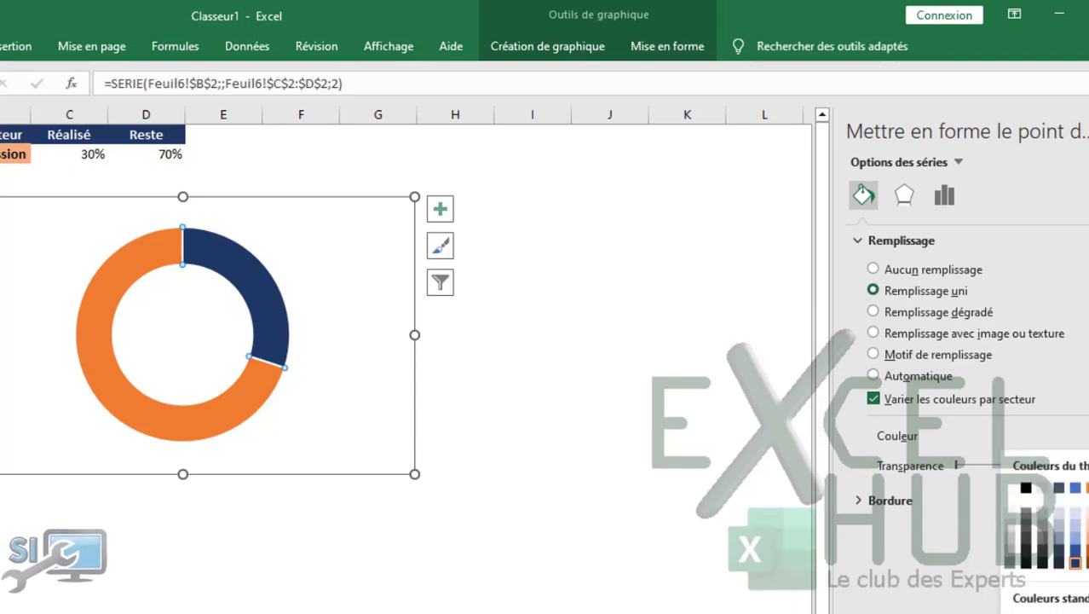
click(1077, 558)
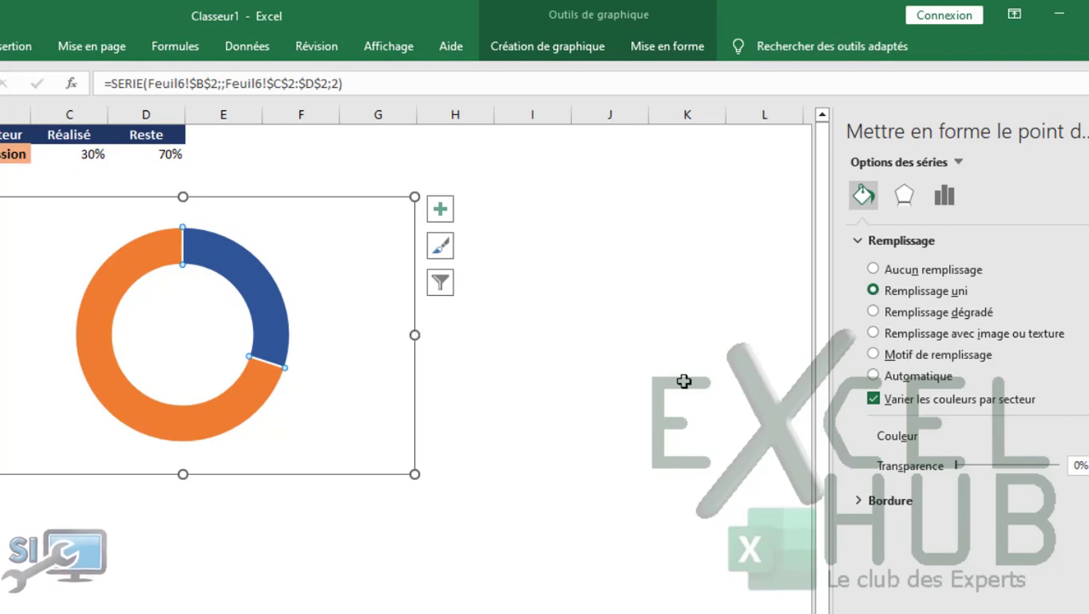
- Give the Réalisé segment of the Progression ring no fill, exposing the dark blue segments beneath
click(106, 290)
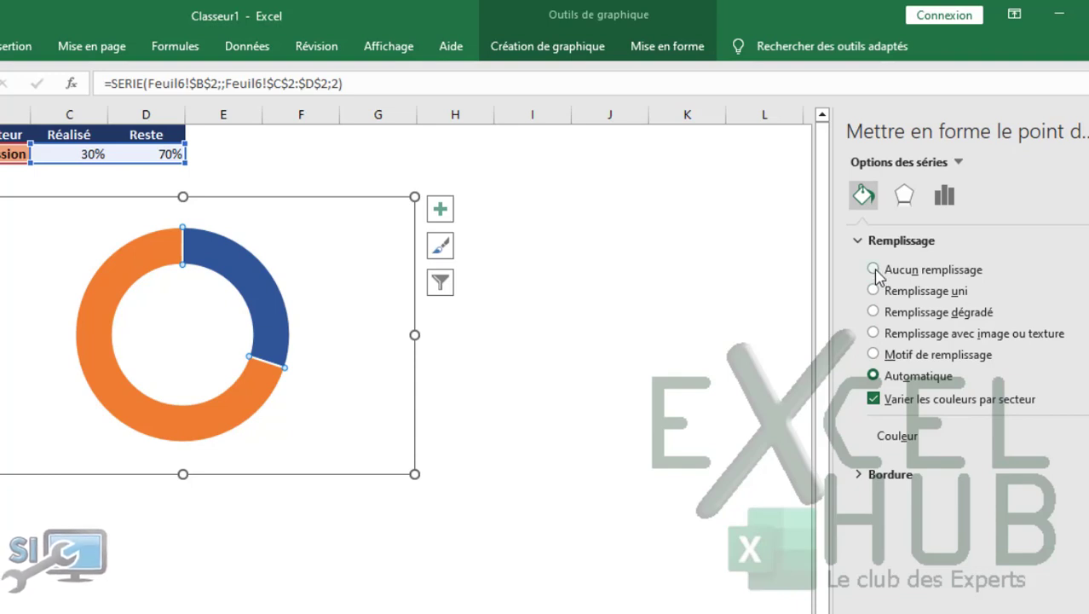
click(228, 272)
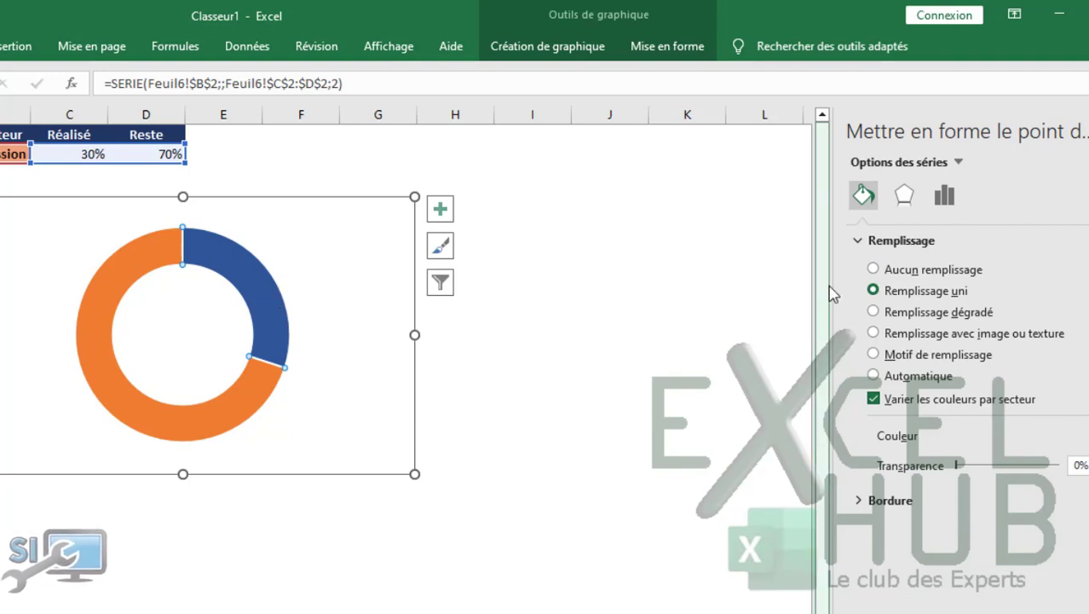
click(874, 271)
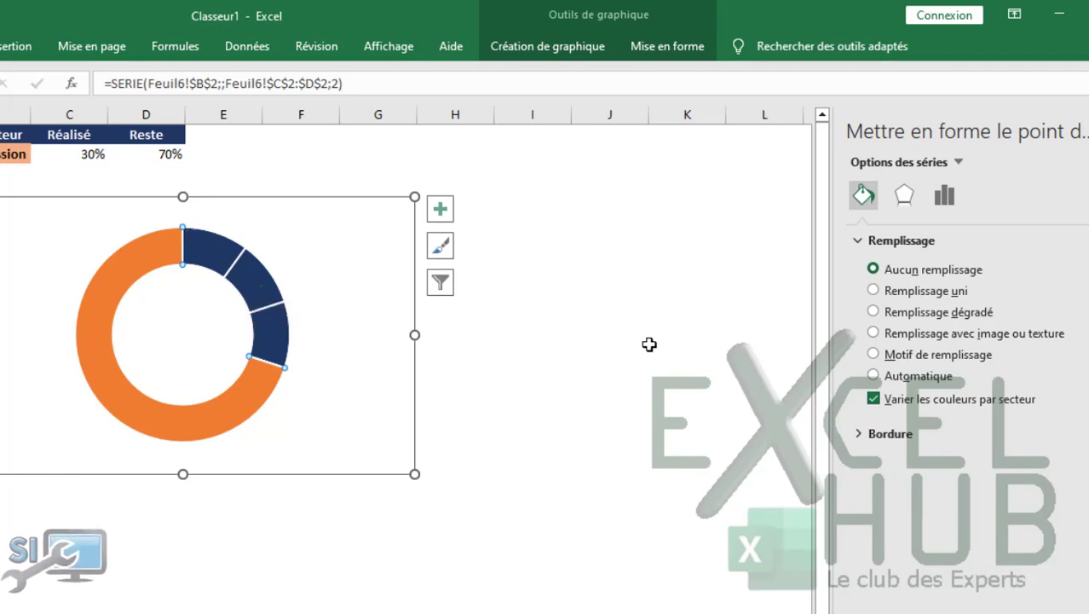
- Fill the Reste segment of the Progression ring with solid white at 25% transparency
click(93, 301)
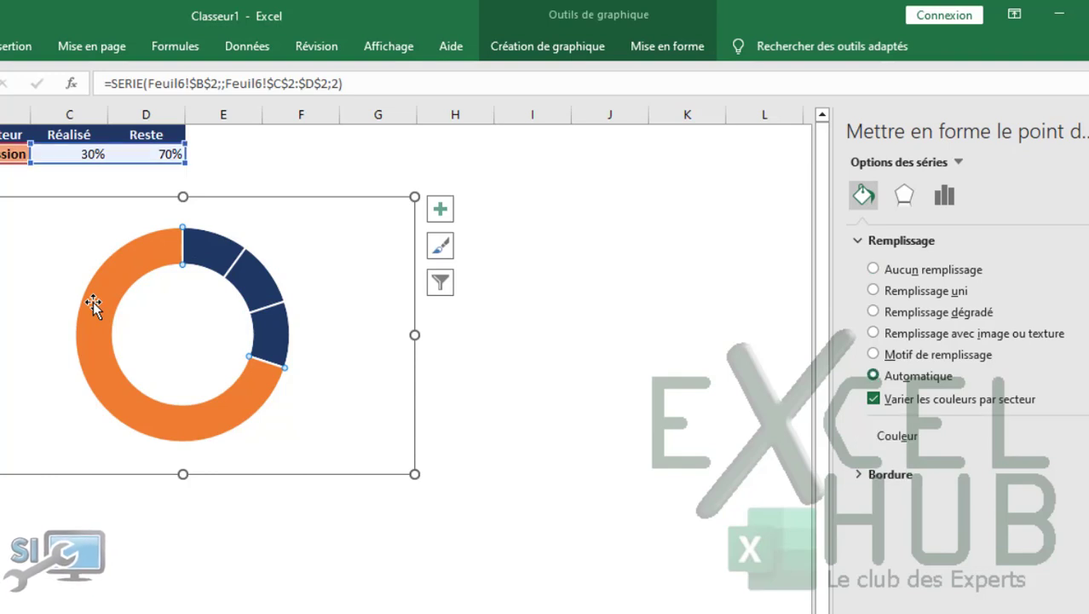
click(873, 290)
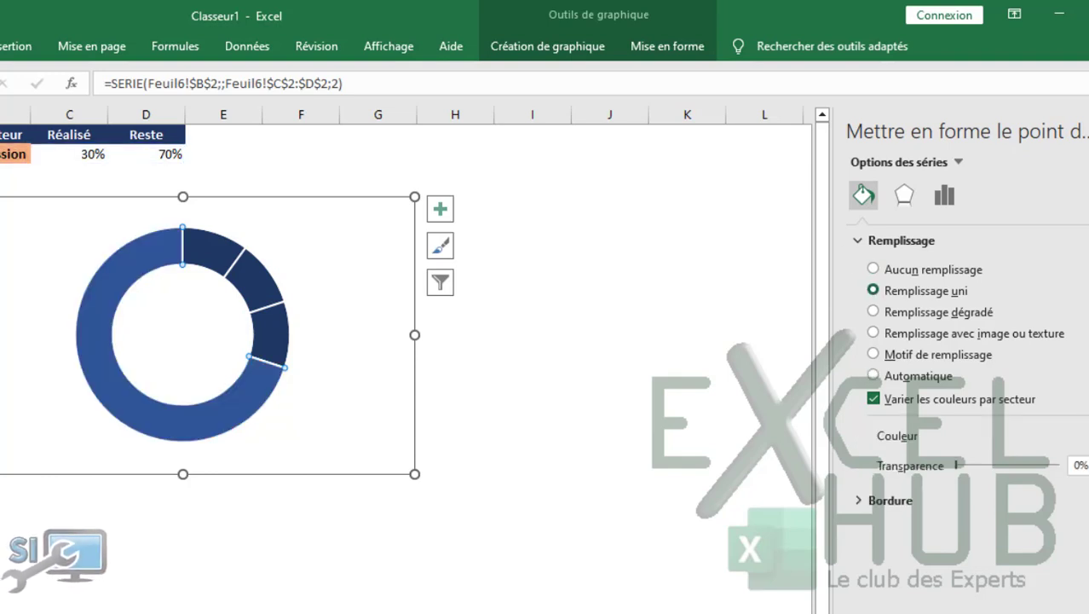
click(1083, 436)
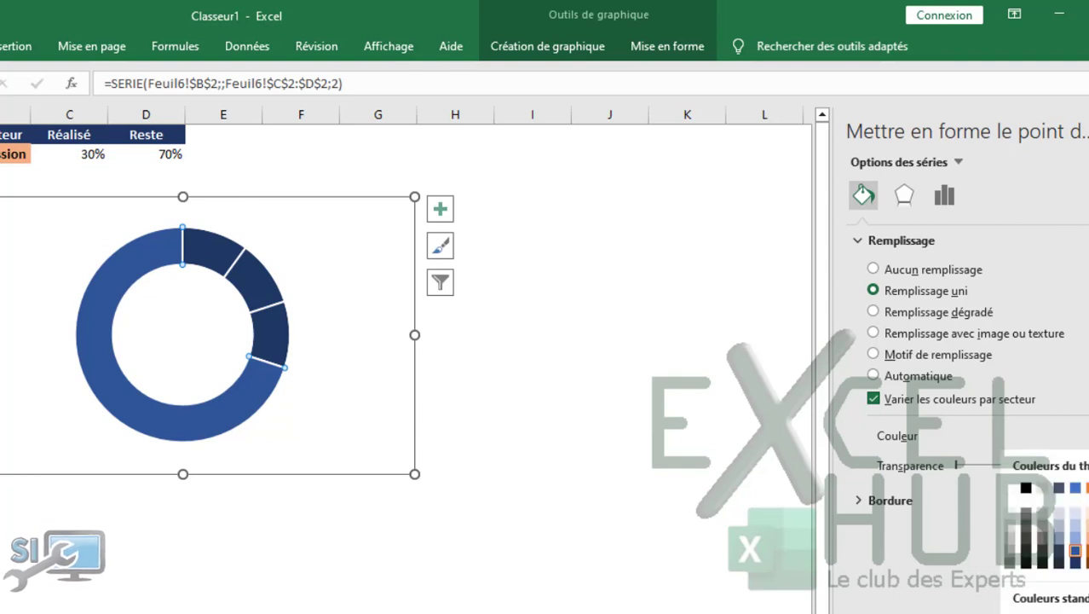
click(1010, 489)
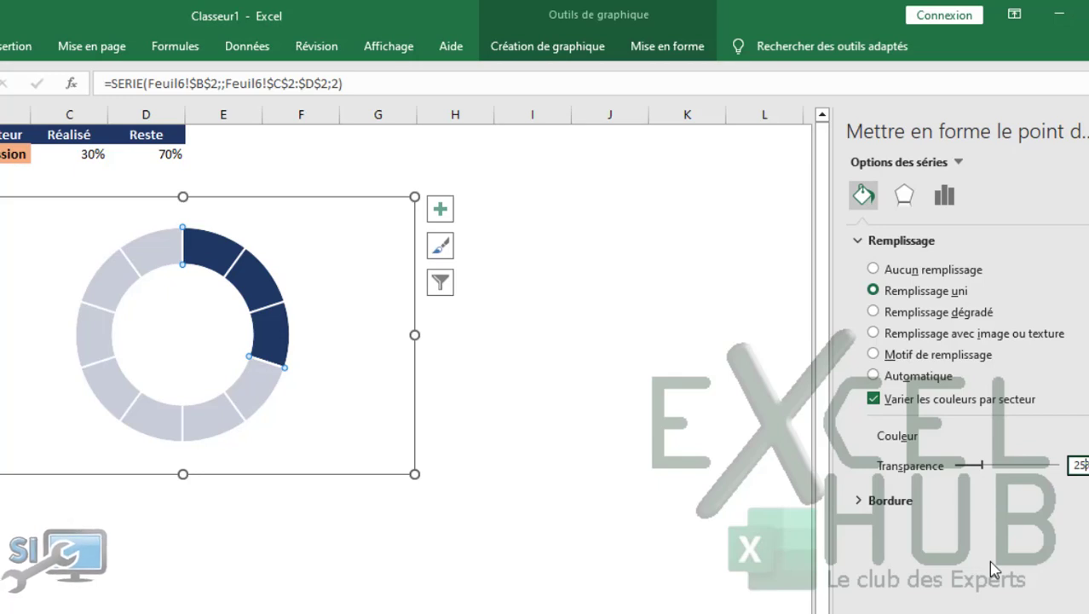
click(572, 436)
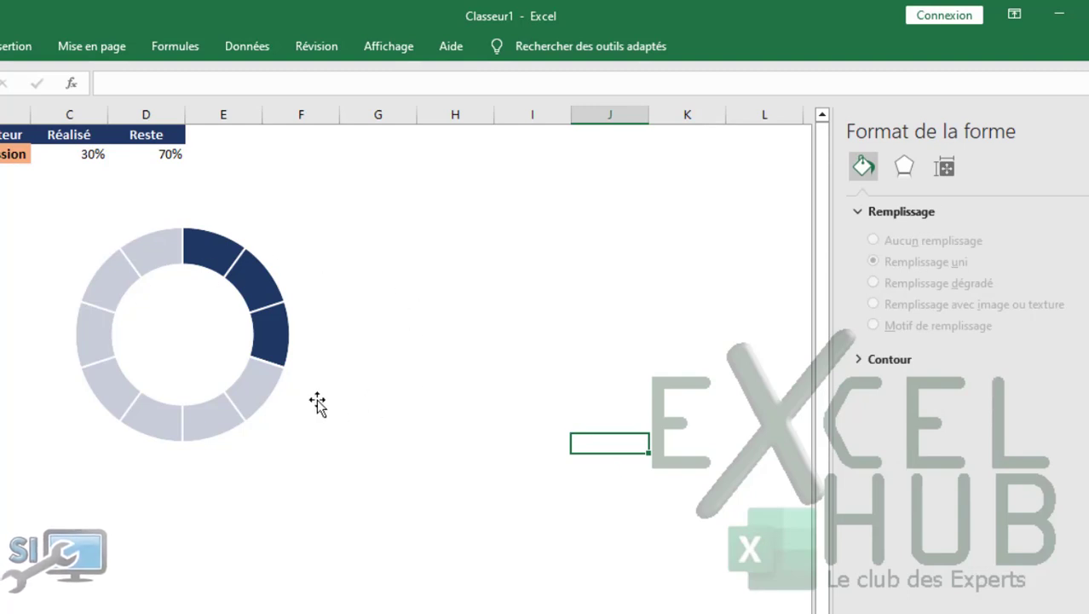
- Set the Réalisé value in cell C2 to 80% to test the chart
click(93, 154)
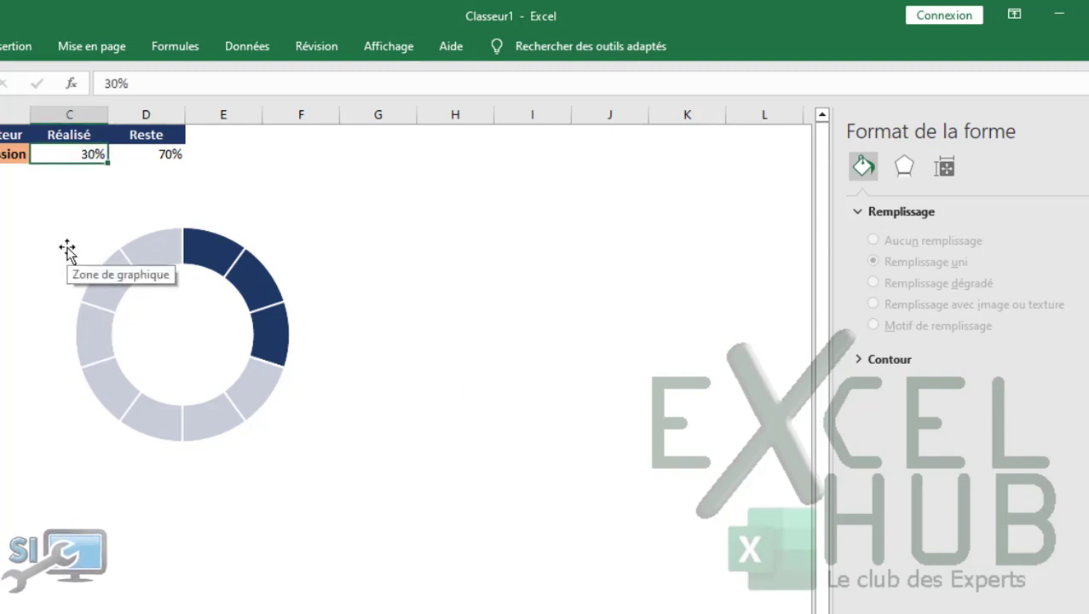
text(8)
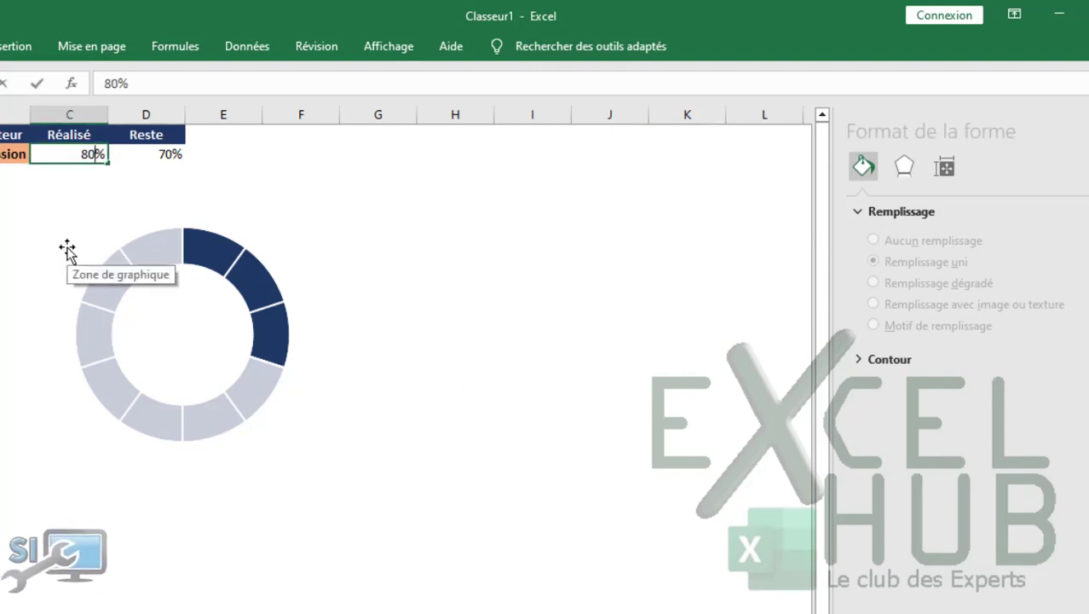
text(0)
key(Return)
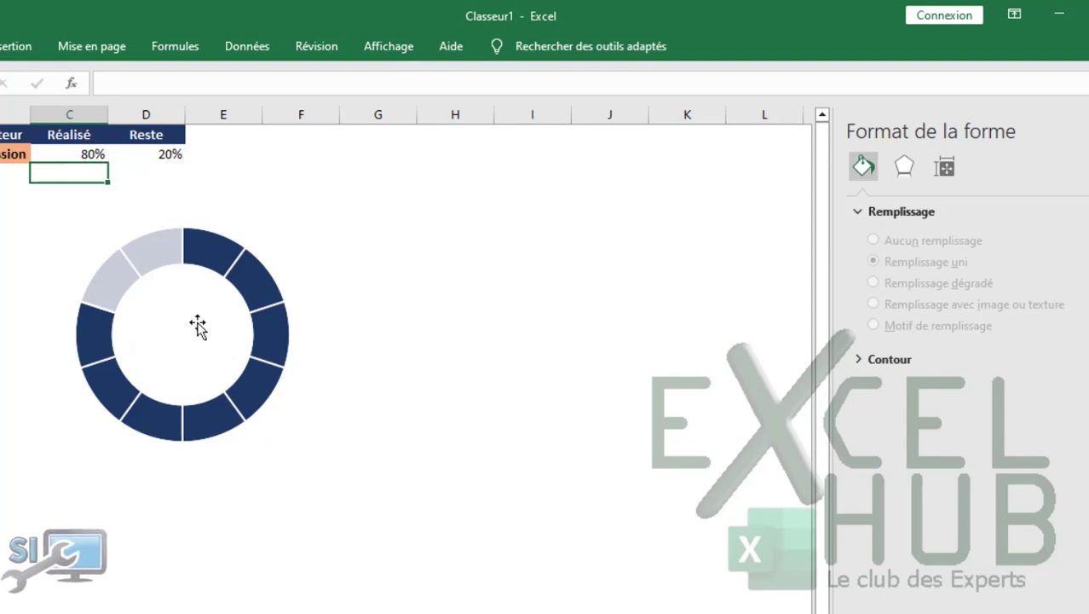
- Insert a rectangular text box on the empty worksheet area beside the Progression chart, around columns H to K
click(407, 207)
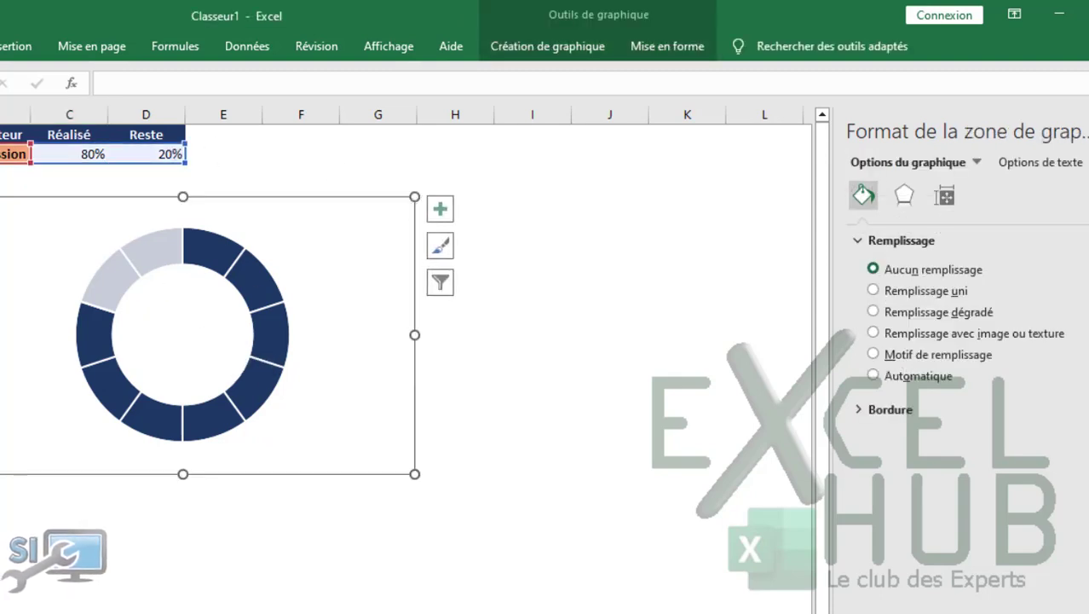
click(16, 47)
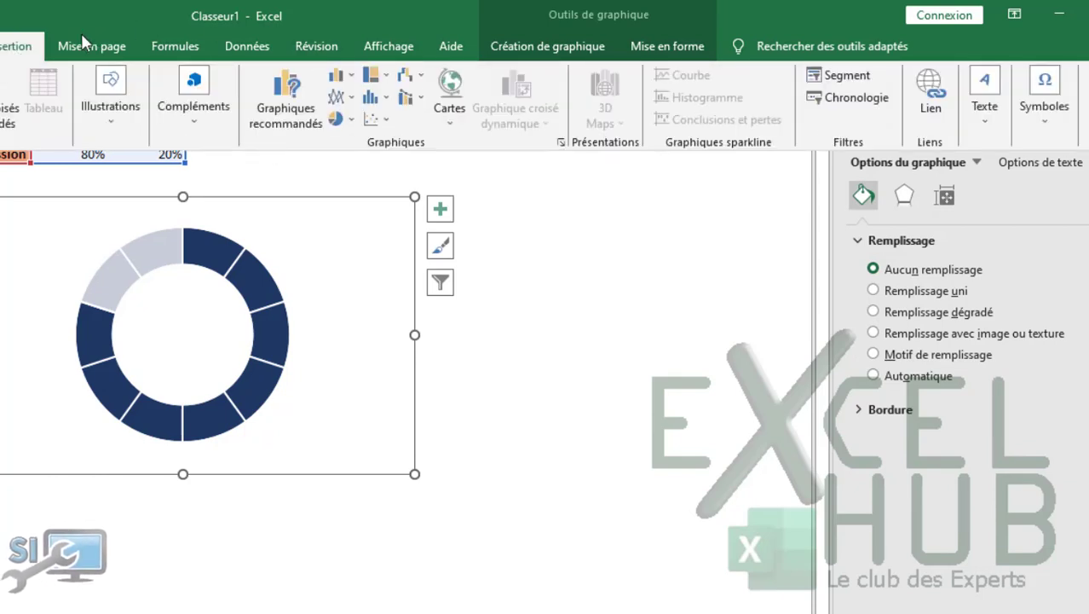
click(993, 133)
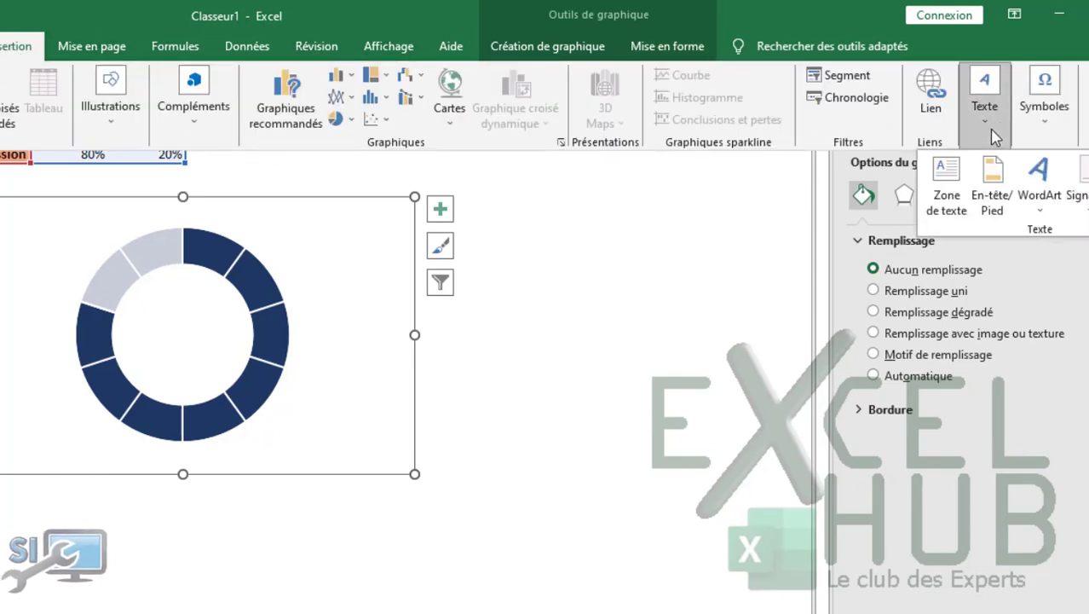
click(948, 190)
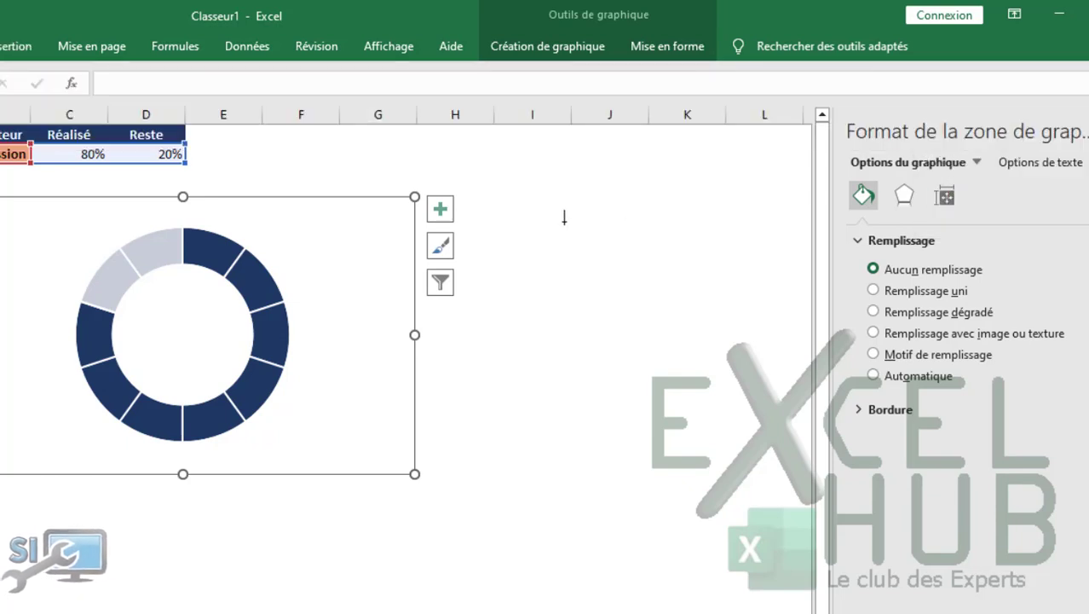
drag(510, 259, 695, 389)
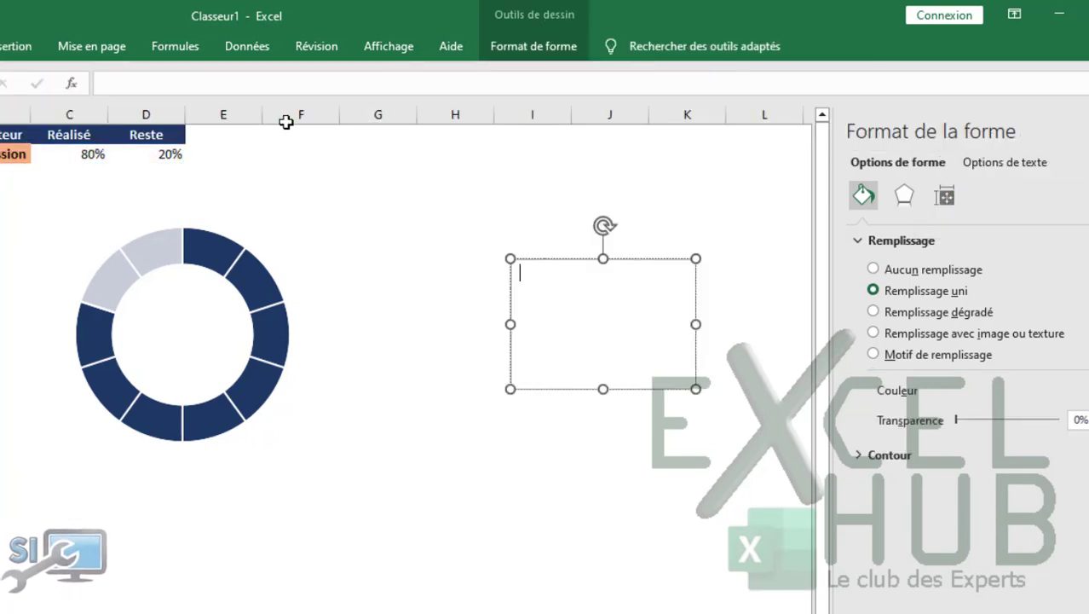
- Link the text box to the Réalisé value with =$C$2 and move it over the centre of the doughnut
click(233, 84)
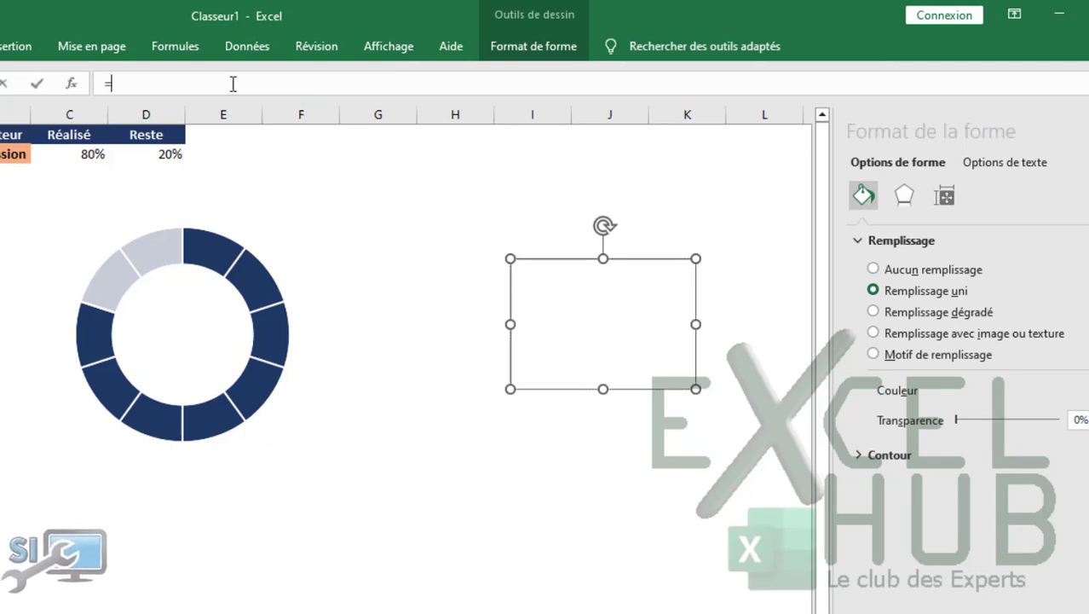
click(69, 154)
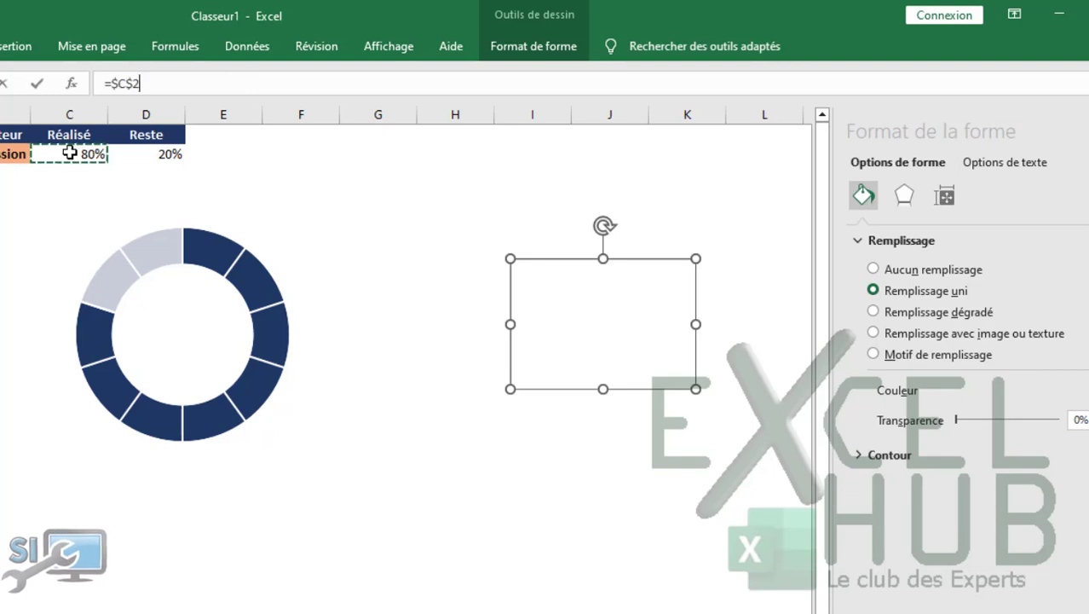
key(Return)
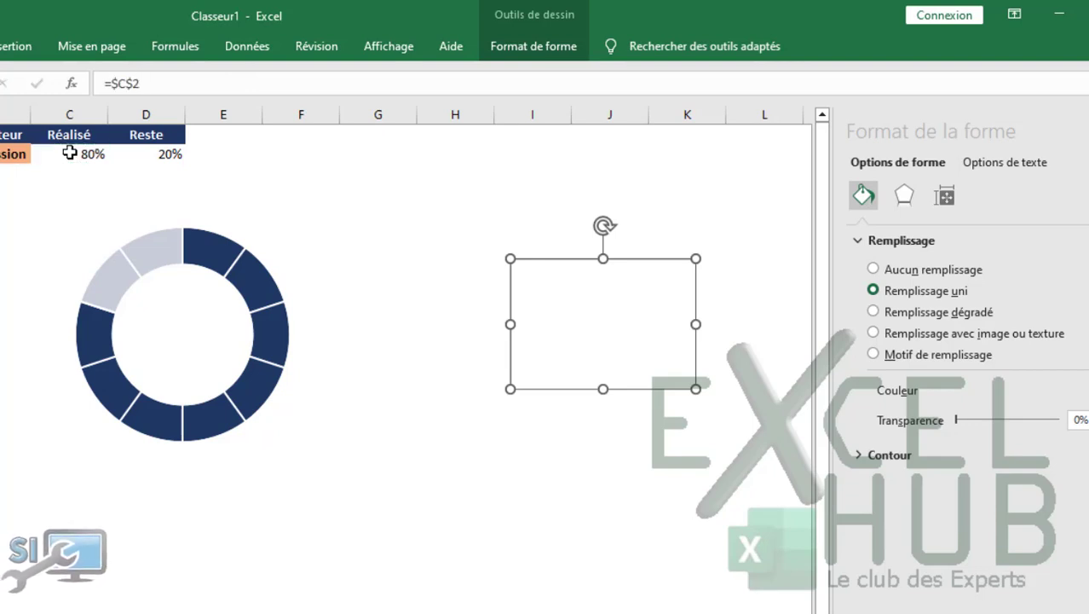
drag(574, 258, 146, 265)
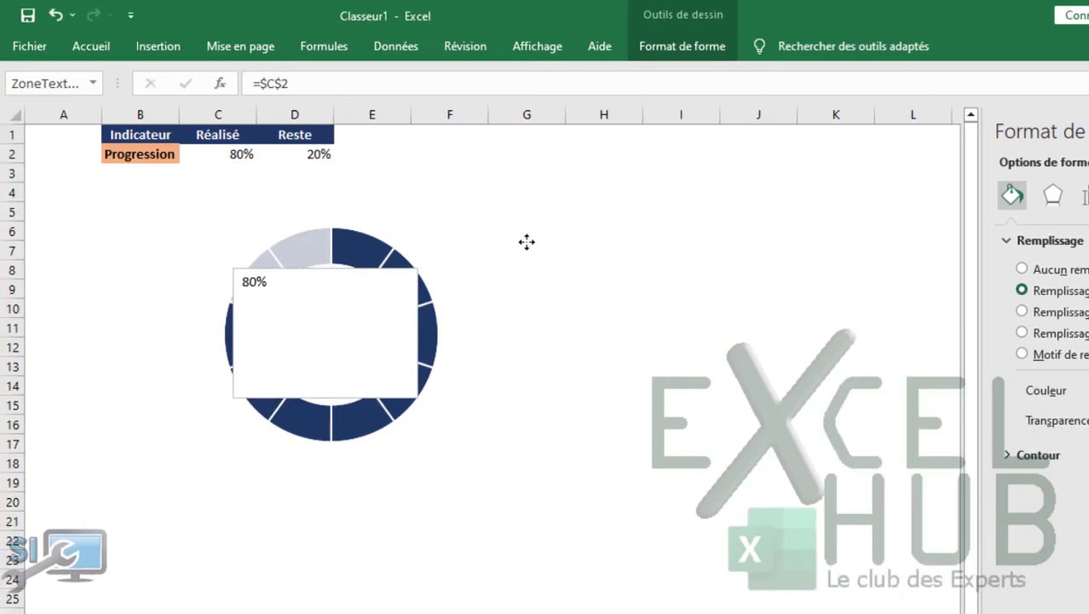
- Remove the fill and the outline from the linked percentage text box over the doughnut
click(653, 51)
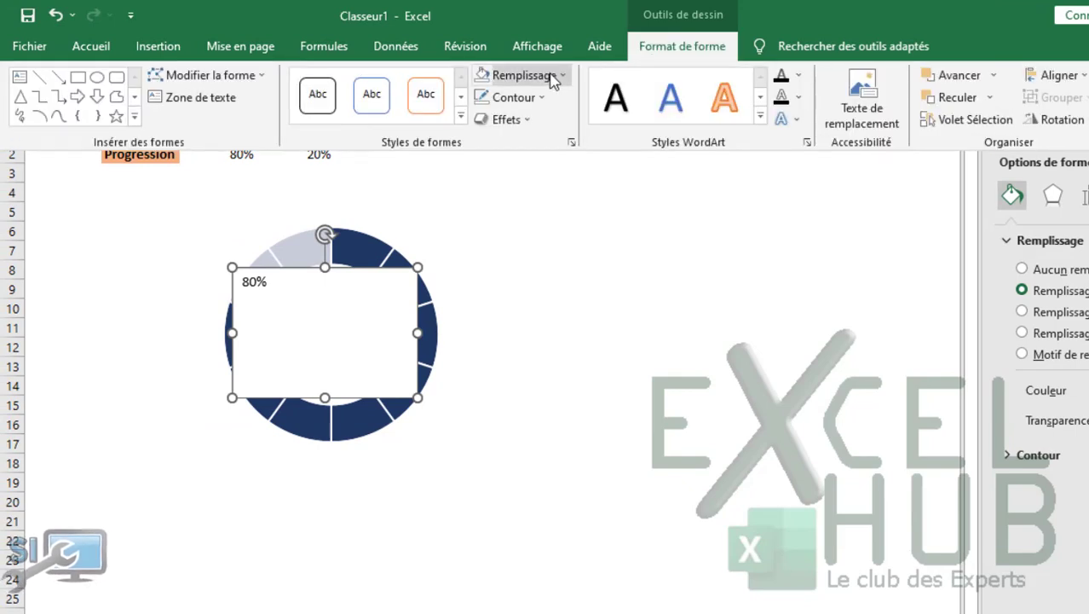
click(551, 77)
click(554, 271)
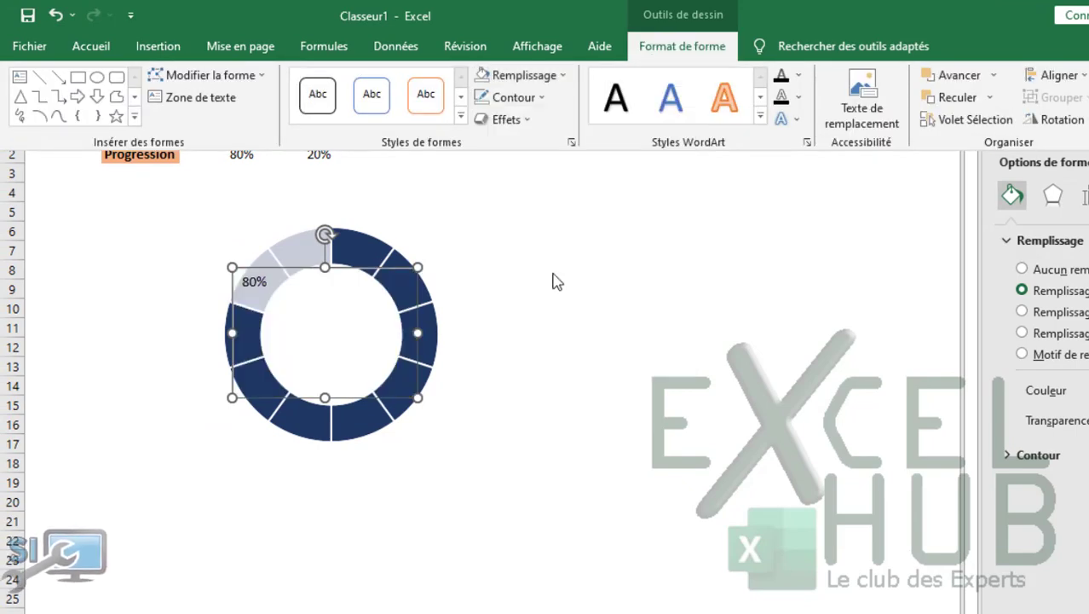
click(520, 99)
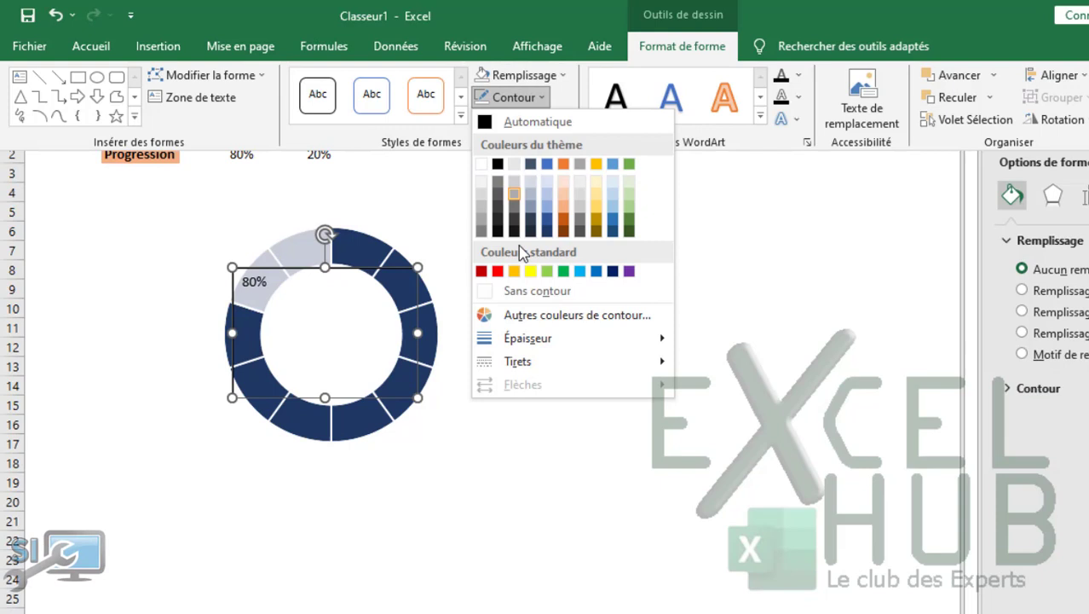
click(532, 291)
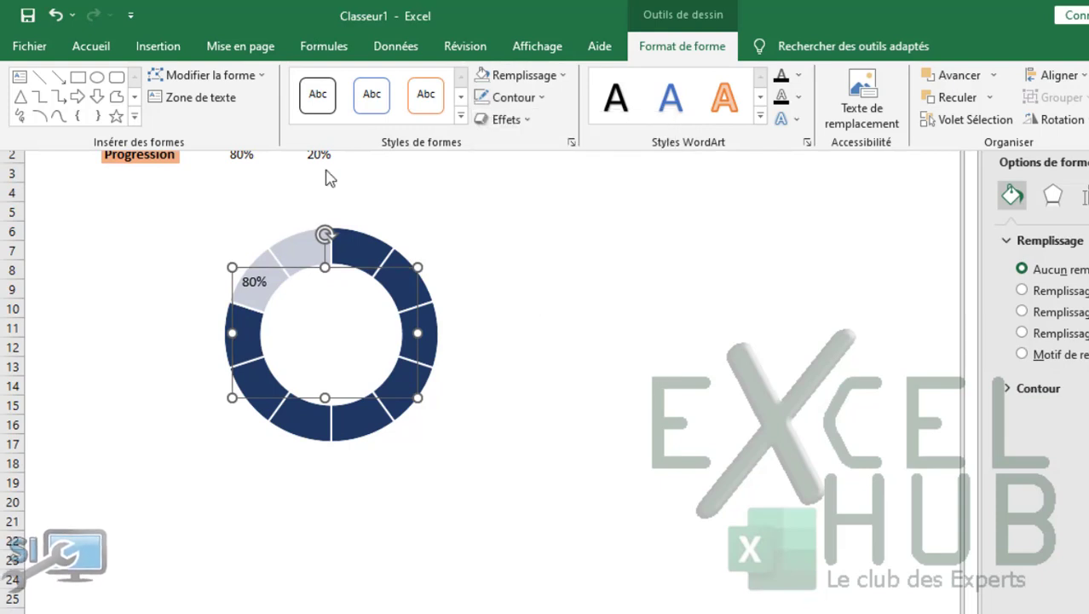
- Centre the percentage vertically and horizontally in its text box and format it bold at font size 24
click(94, 50)
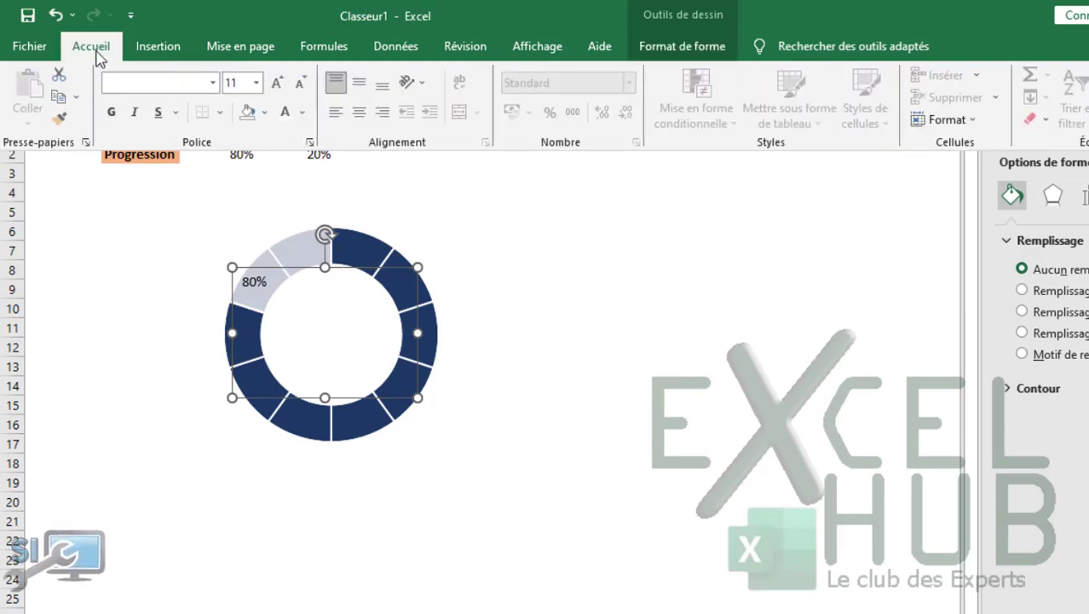
click(359, 86)
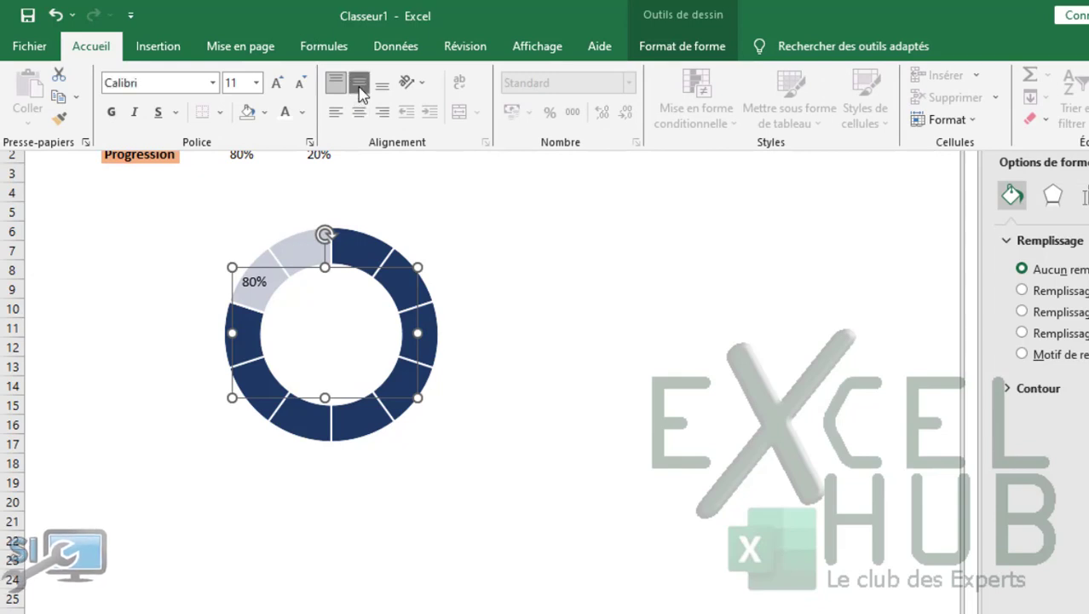
click(360, 114)
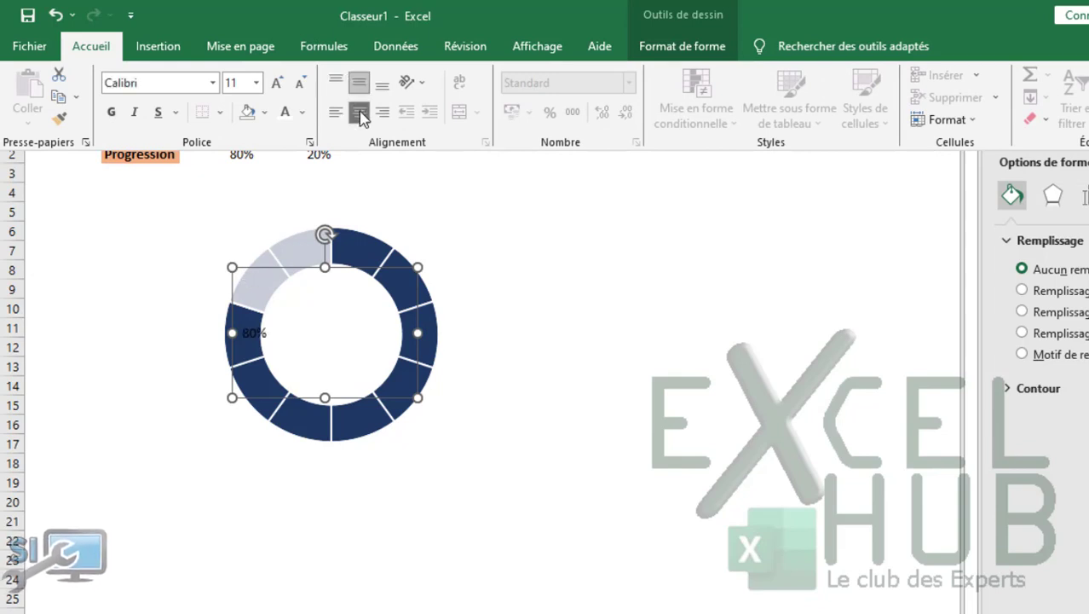
click(113, 113)
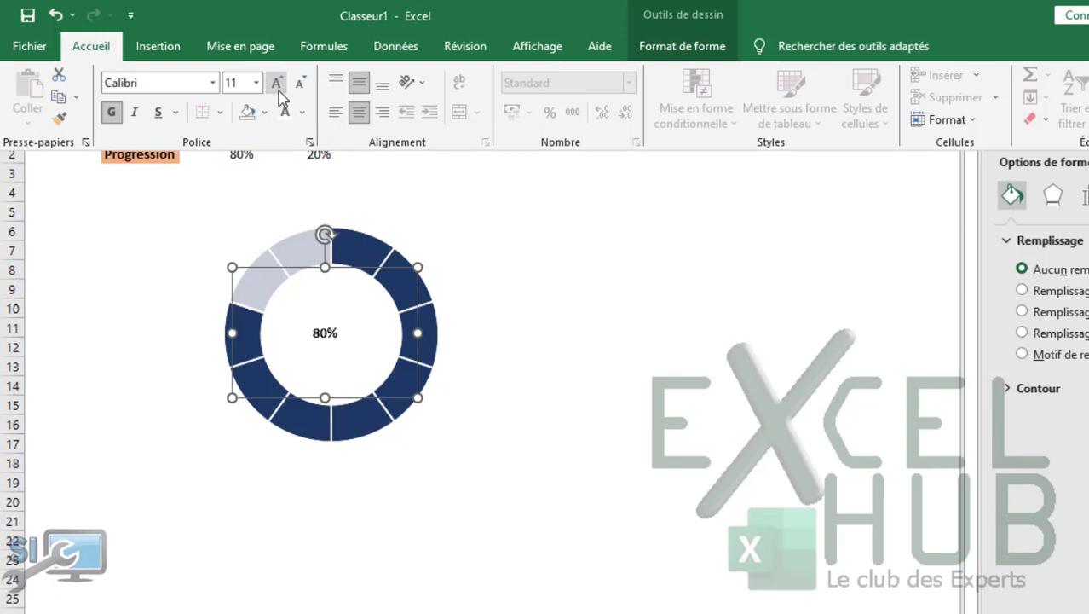
click(258, 84)
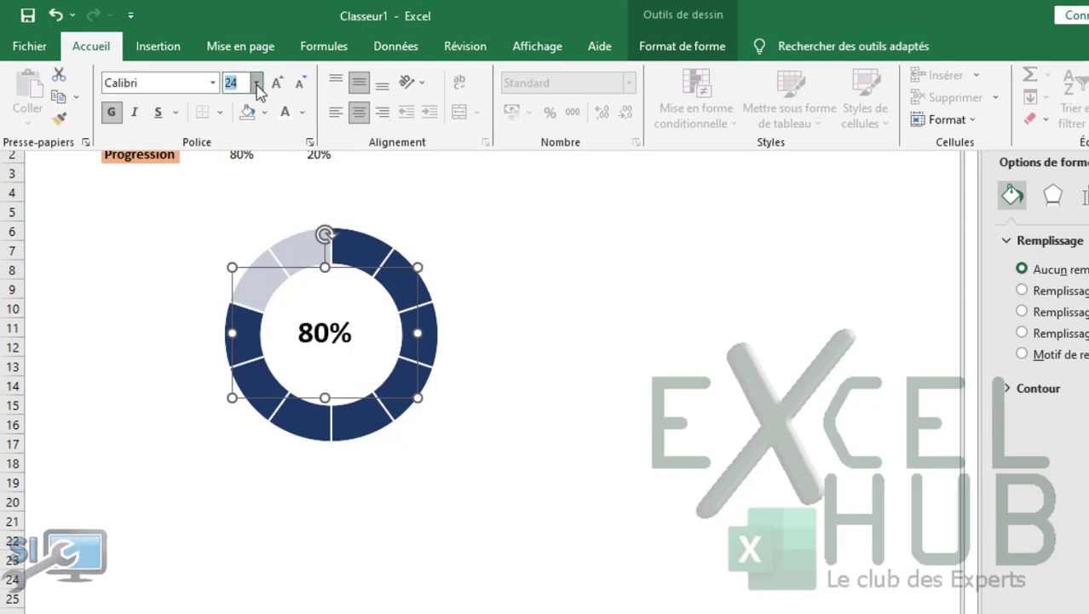